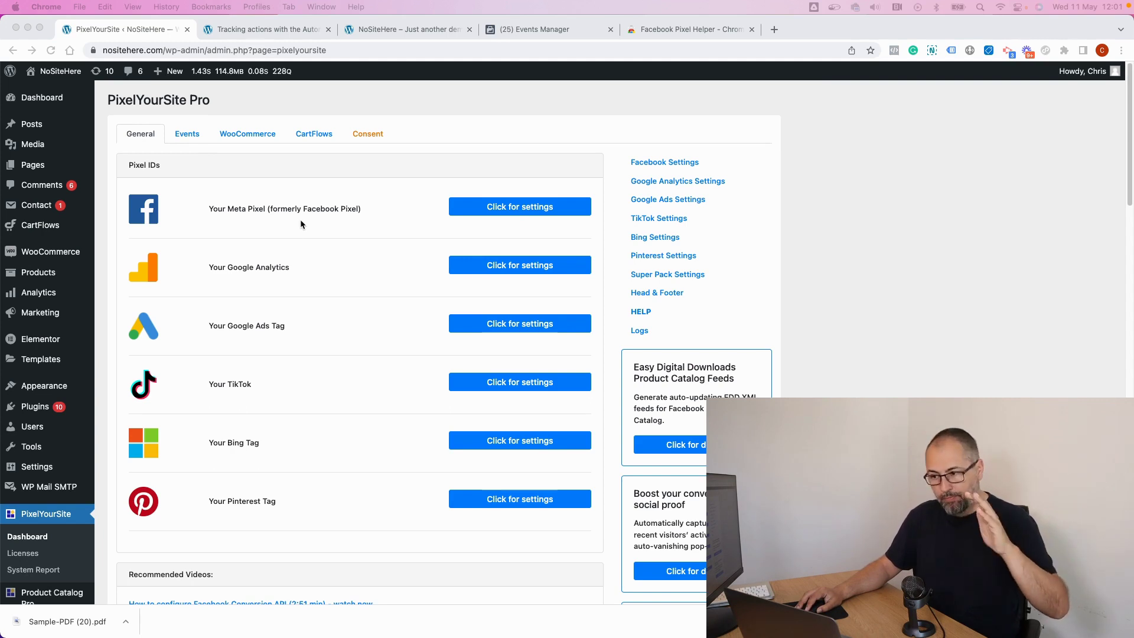
Step: On the tracking-links page, scroll to the contact form and enter 'name' as Your Name
left_click(257, 30)
left_click(258, 31)
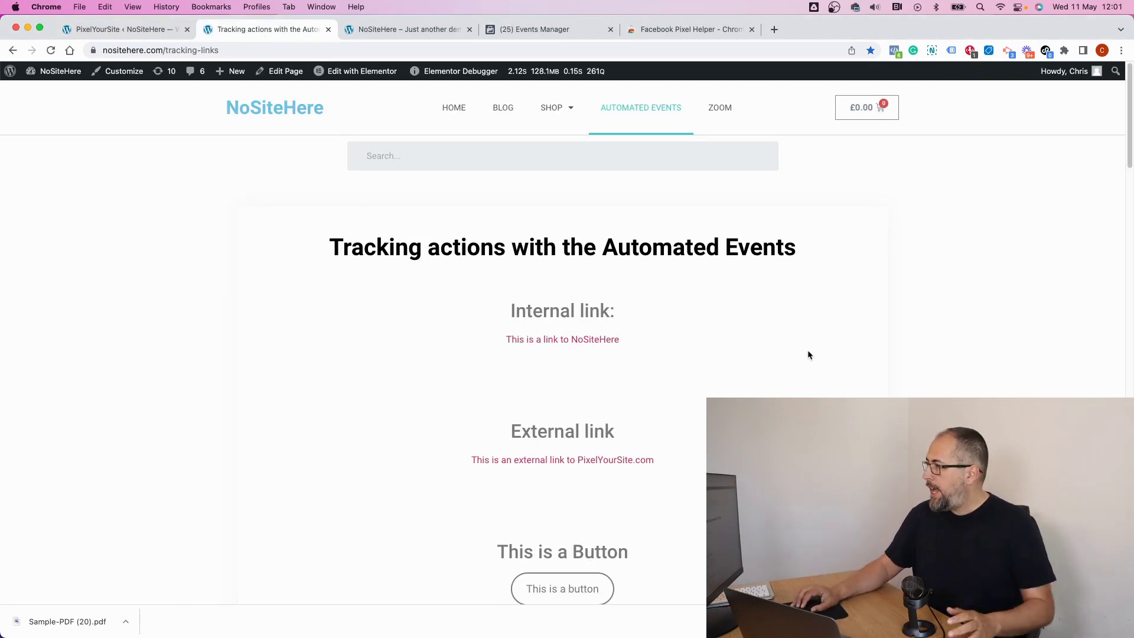
scroll(806, 351, "down", 4)
scroll(806, 350, "down", 10)
scroll(806, 350, "up", 3)
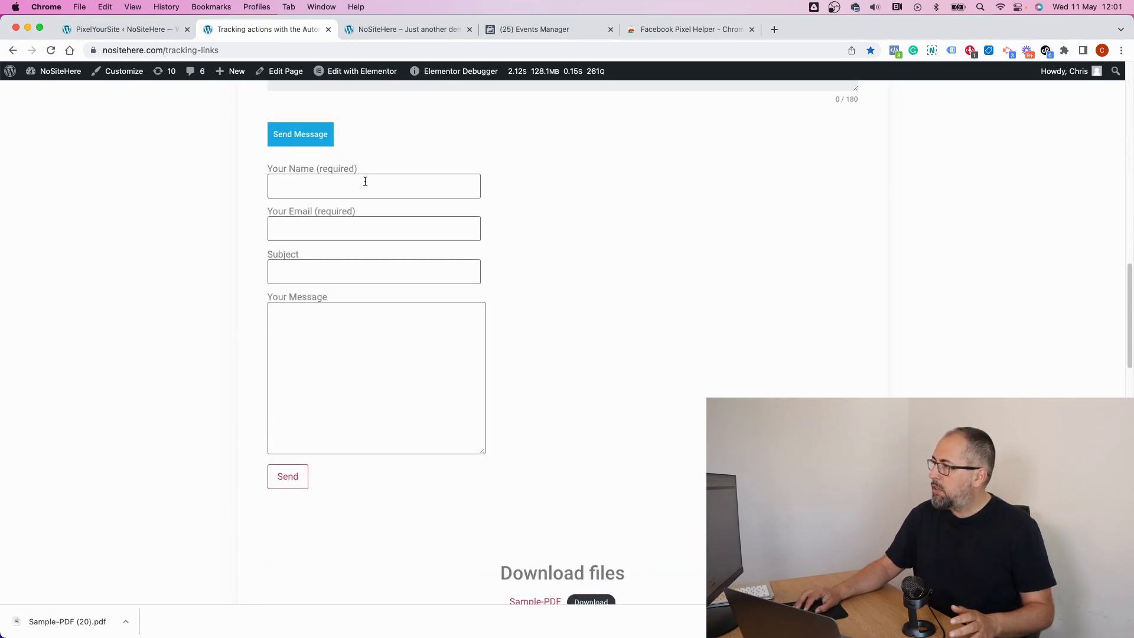
left_click(365, 182)
left_click(575, 239)
left_click(359, 185)
left_click(361, 186)
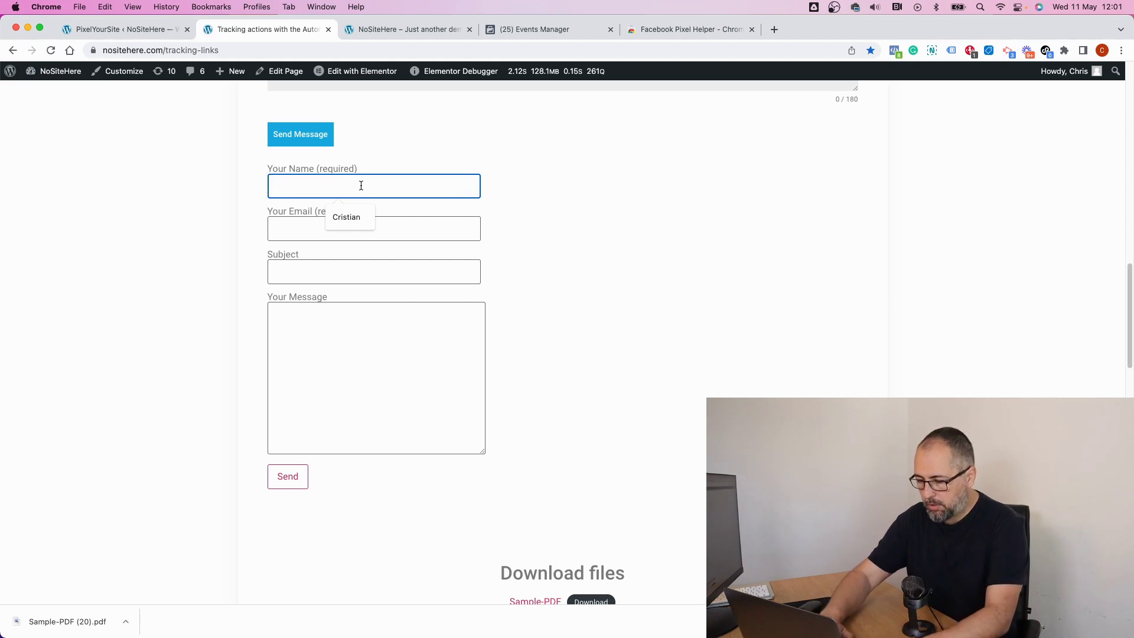
type("name")
Step: Autofill a saved e-mail address, enter 'message' as the message, and send the form
left_click(355, 233)
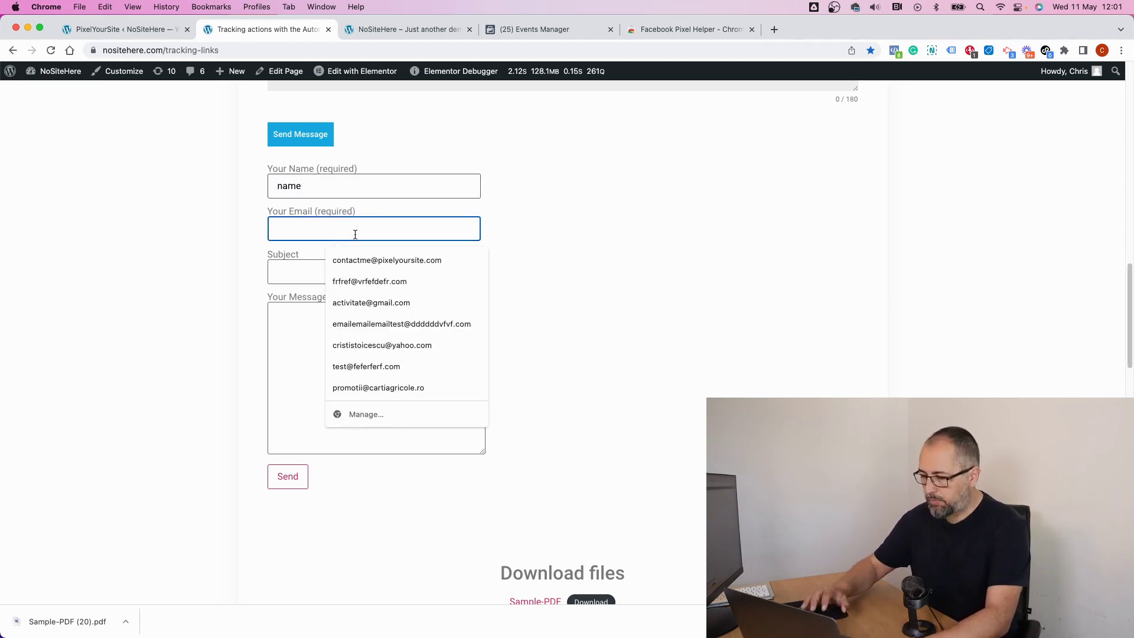
left_click(349, 259)
left_click(336, 265)
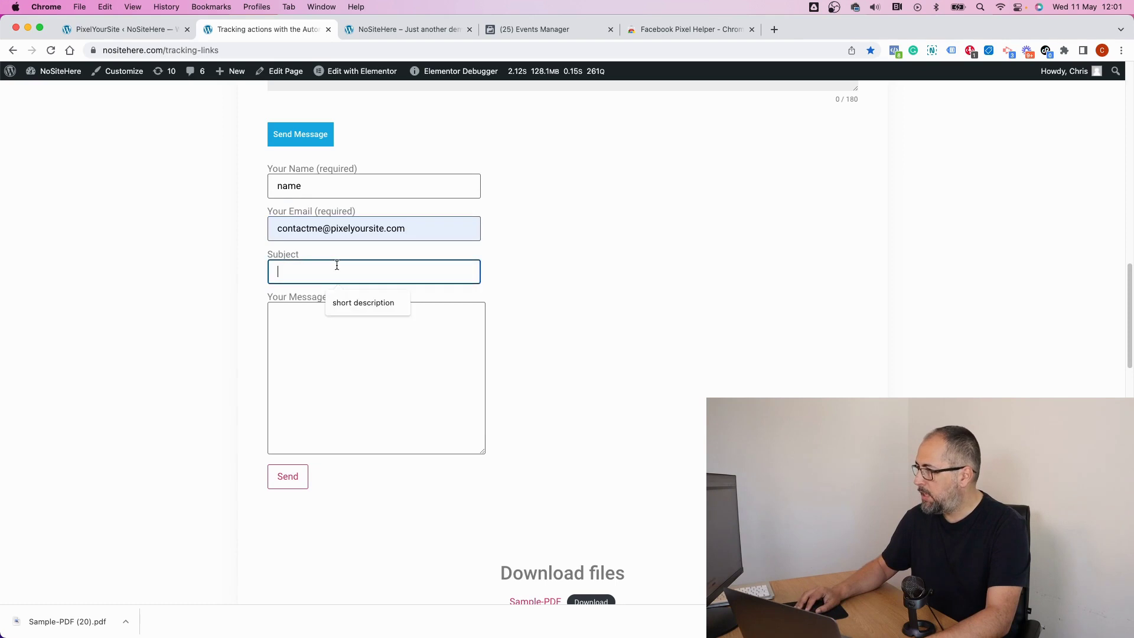
left_click(321, 329)
type("messag")
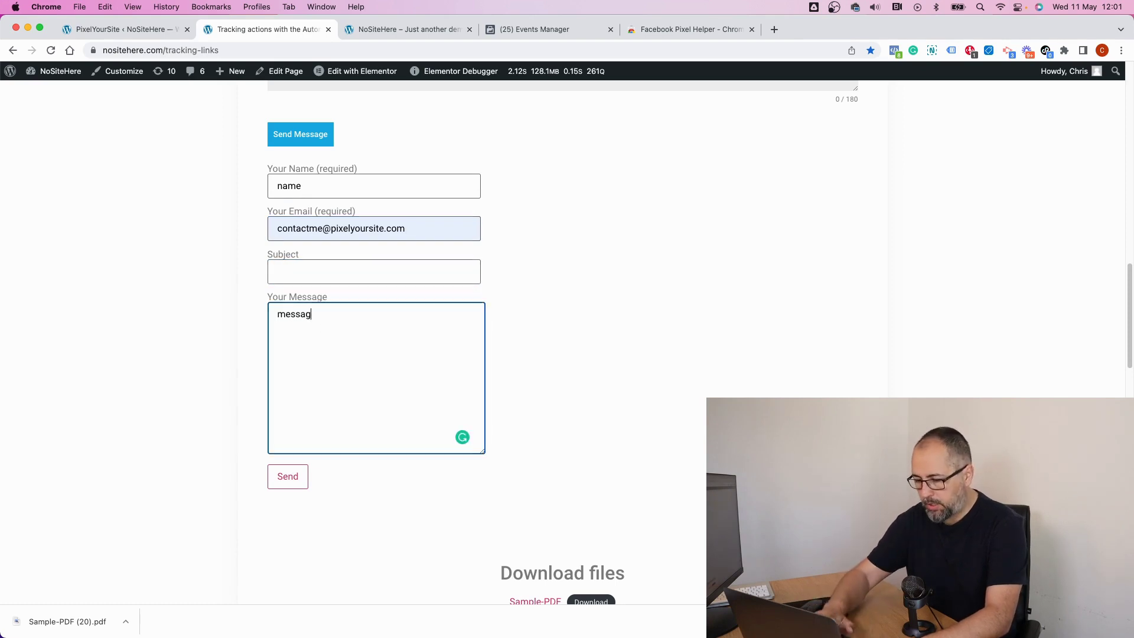
type("e")
left_click(297, 478)
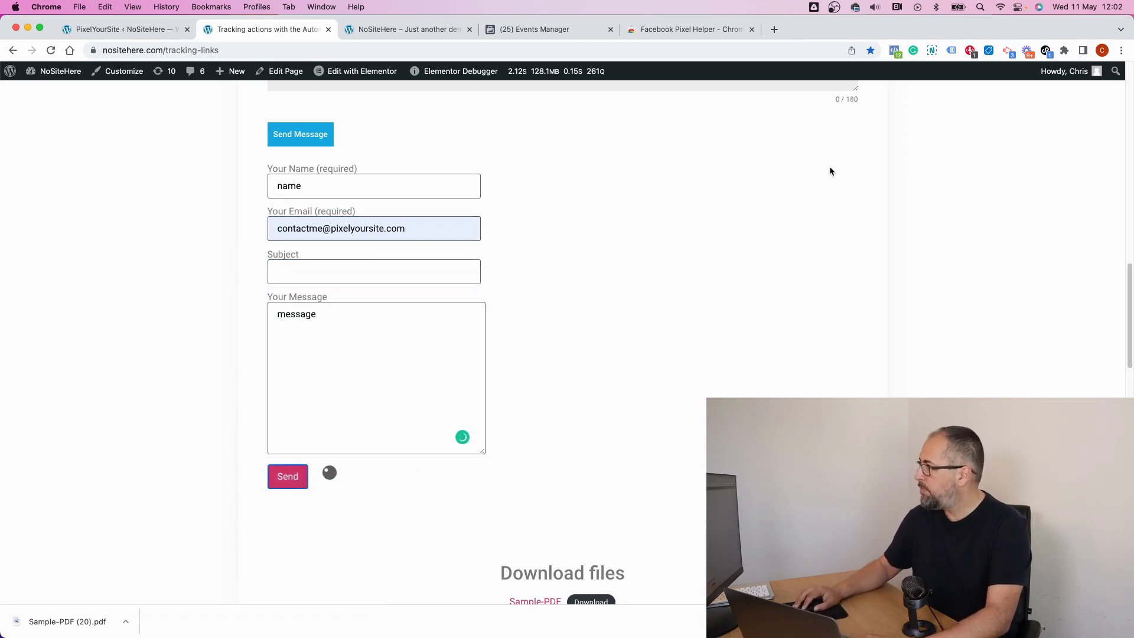
left_click(895, 52)
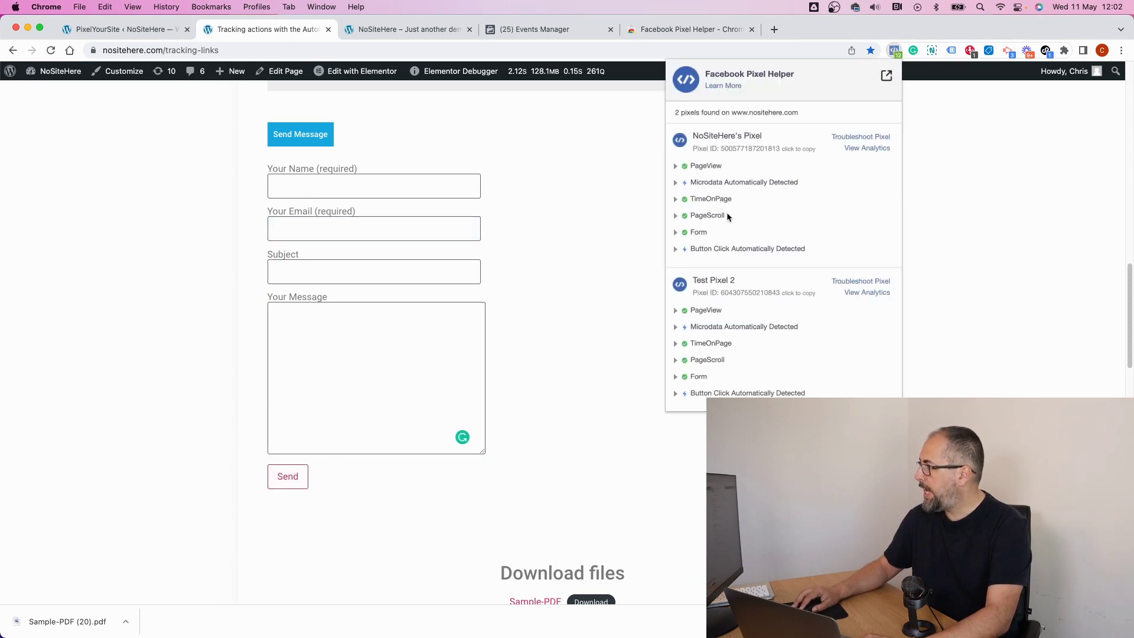
left_click(703, 233)
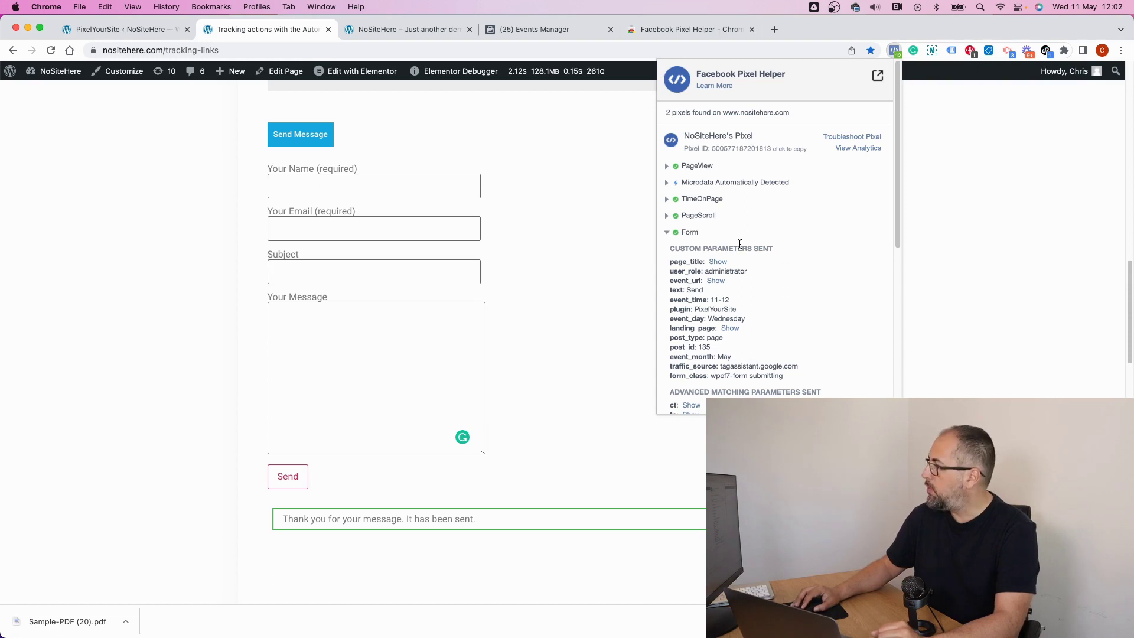
scroll(739, 243, "down", 3)
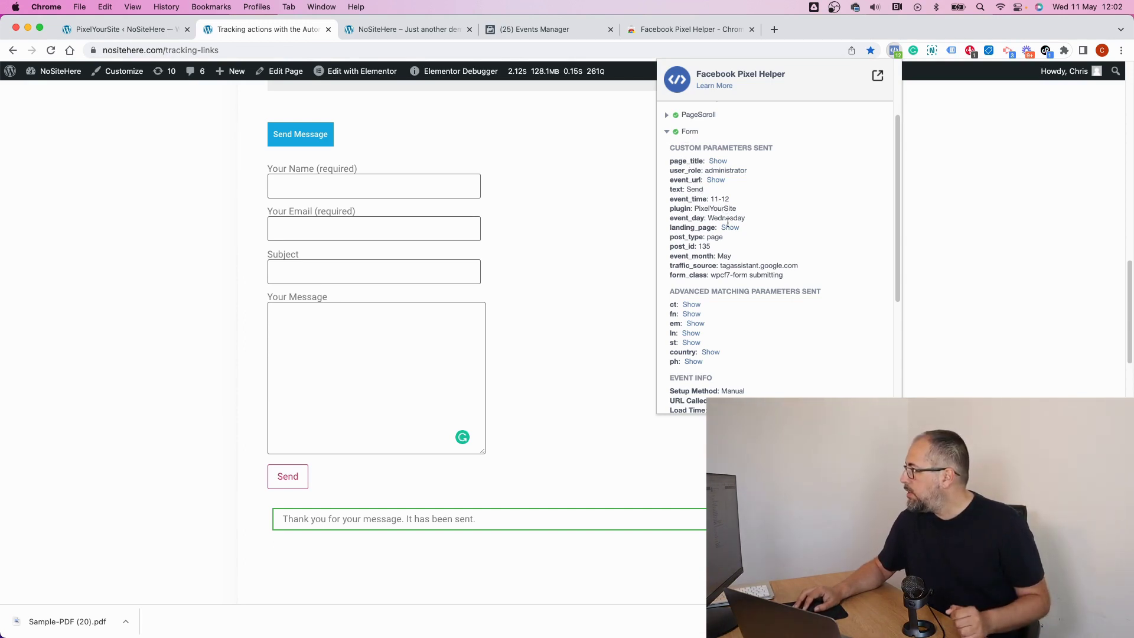
left_click(714, 180)
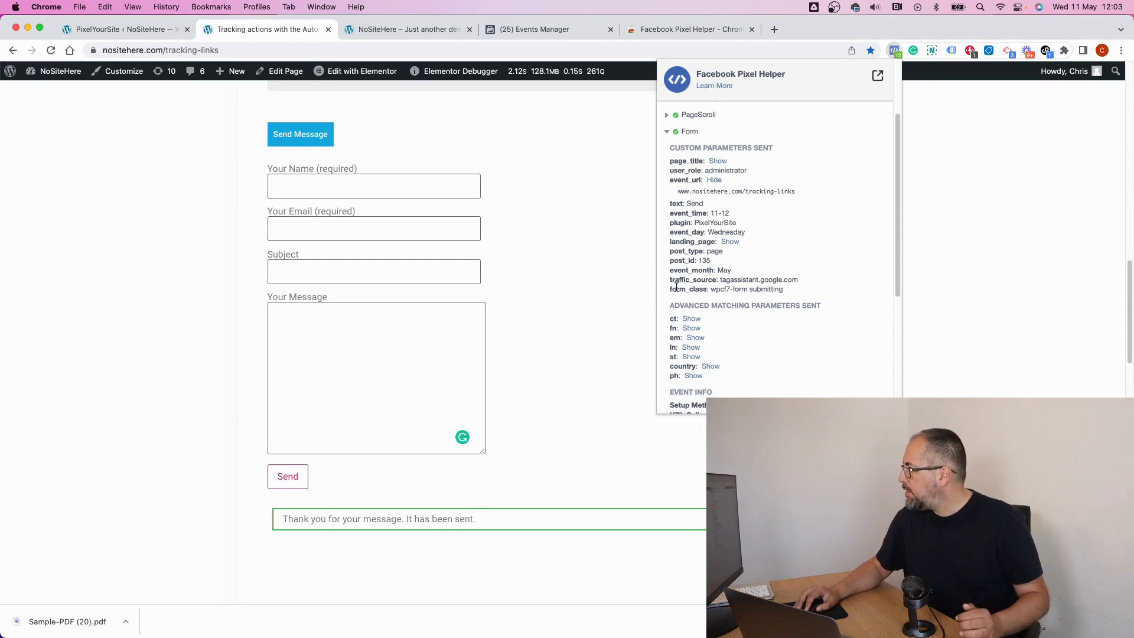
Step: Return to Events Manager and start creating a new custom conversion
left_click(505, 34)
left_click(505, 34)
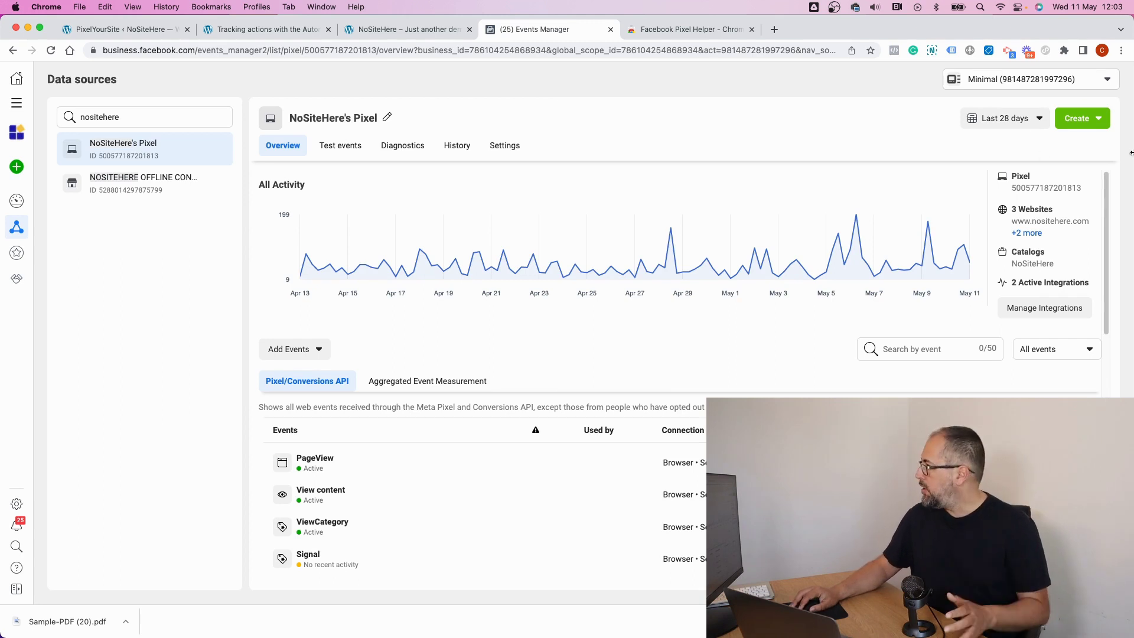
left_click(1085, 125)
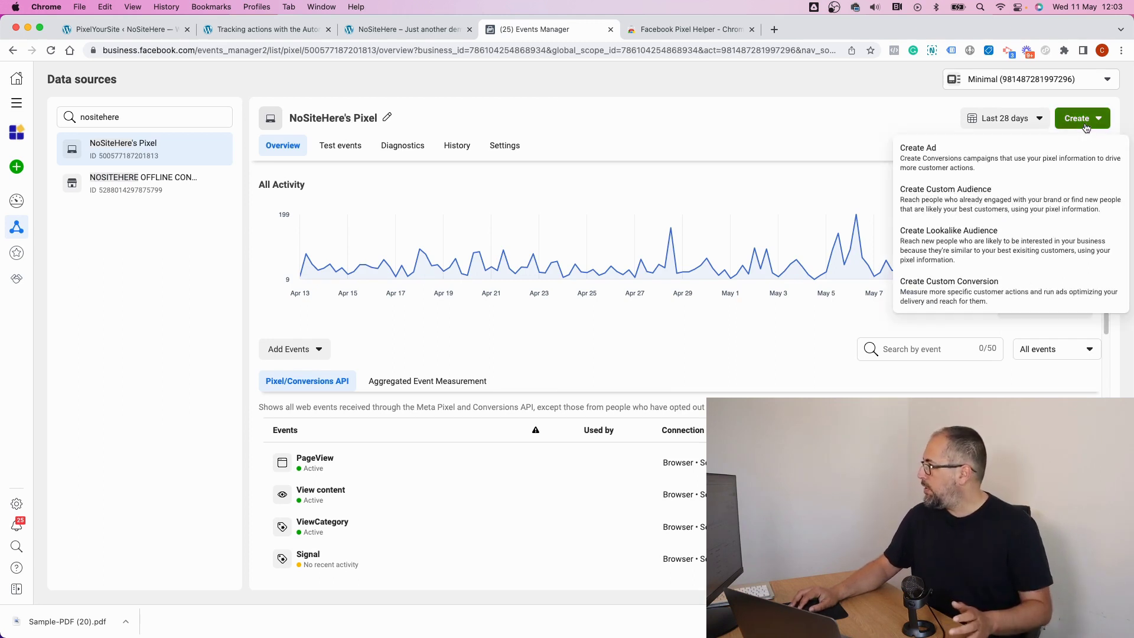
left_click(936, 291)
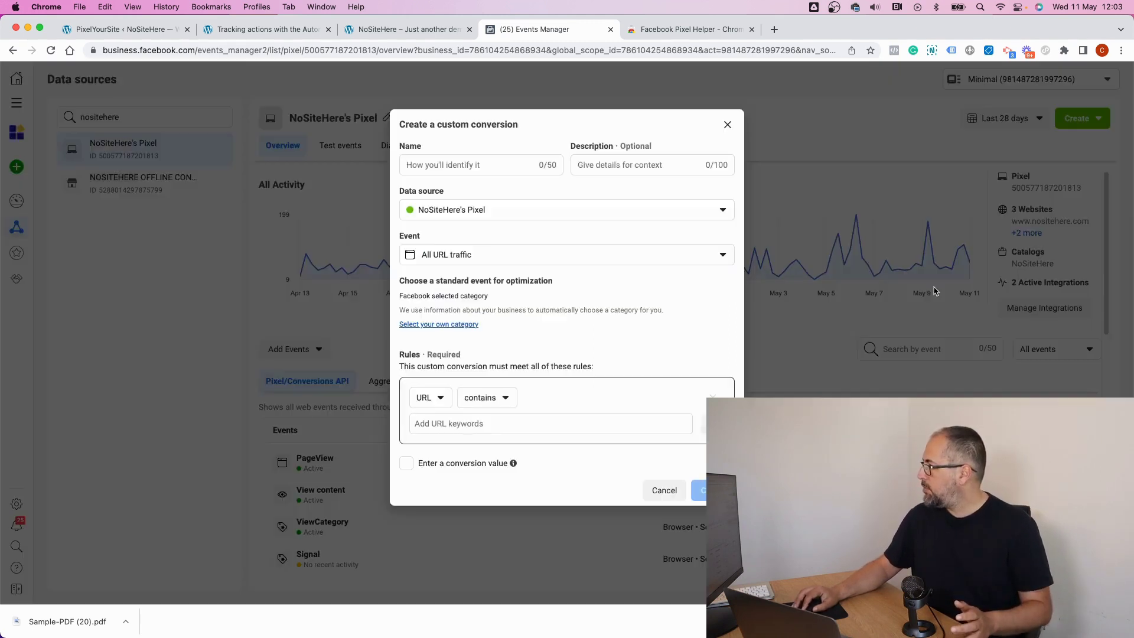
Step: Base the conversion on the Form event with an Event Parameters rule on event_url
left_click(496, 259)
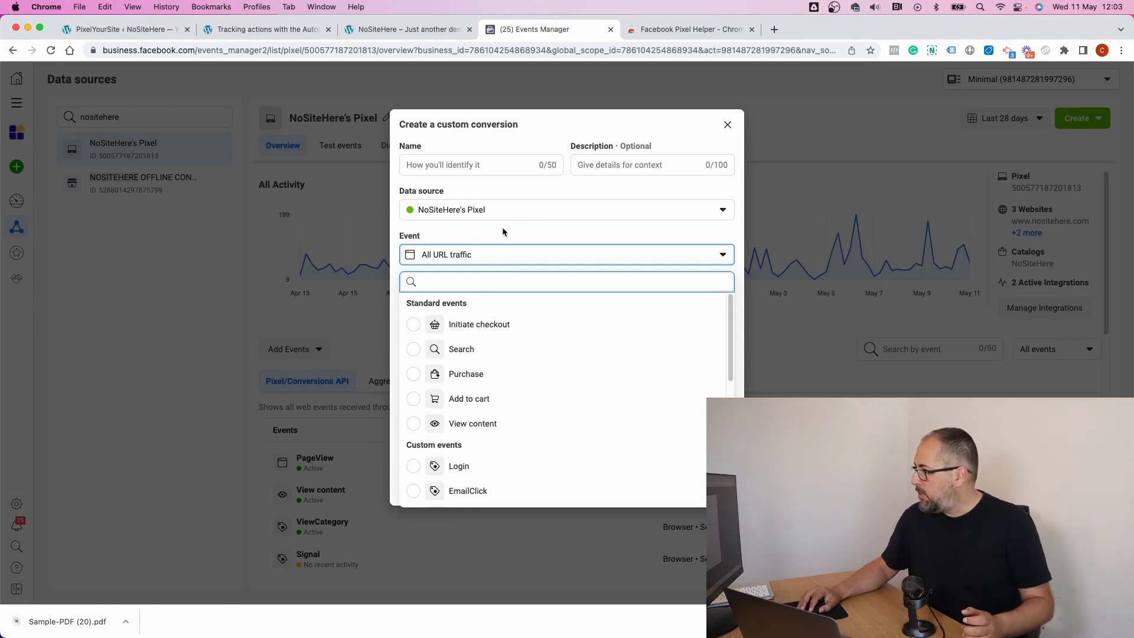
scroll(524, 348, "down", 5)
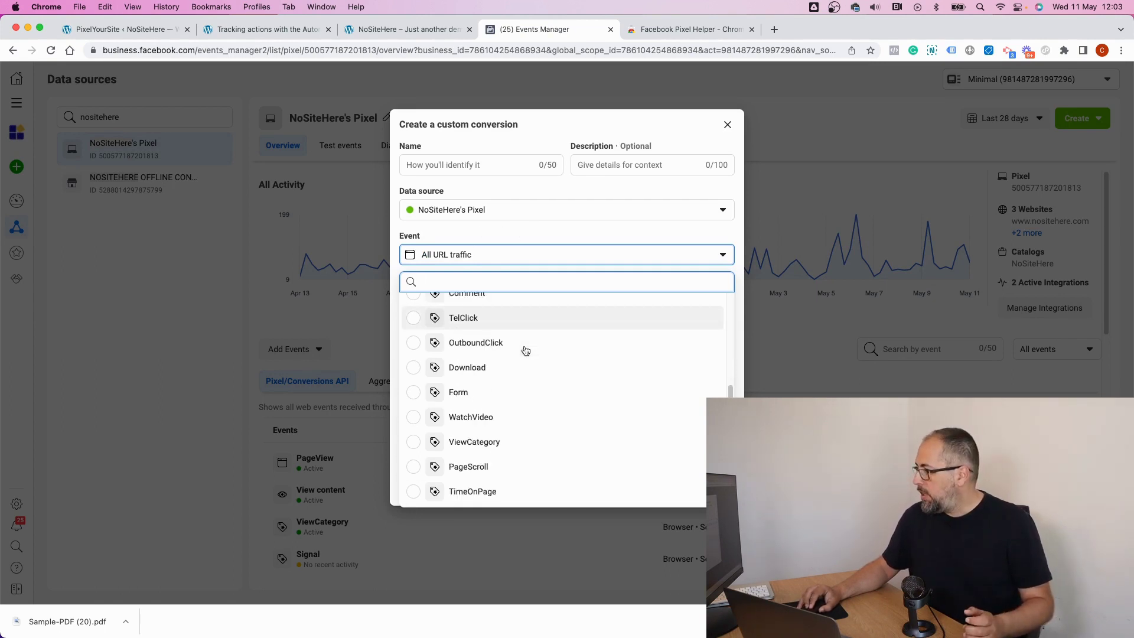
left_click(409, 384)
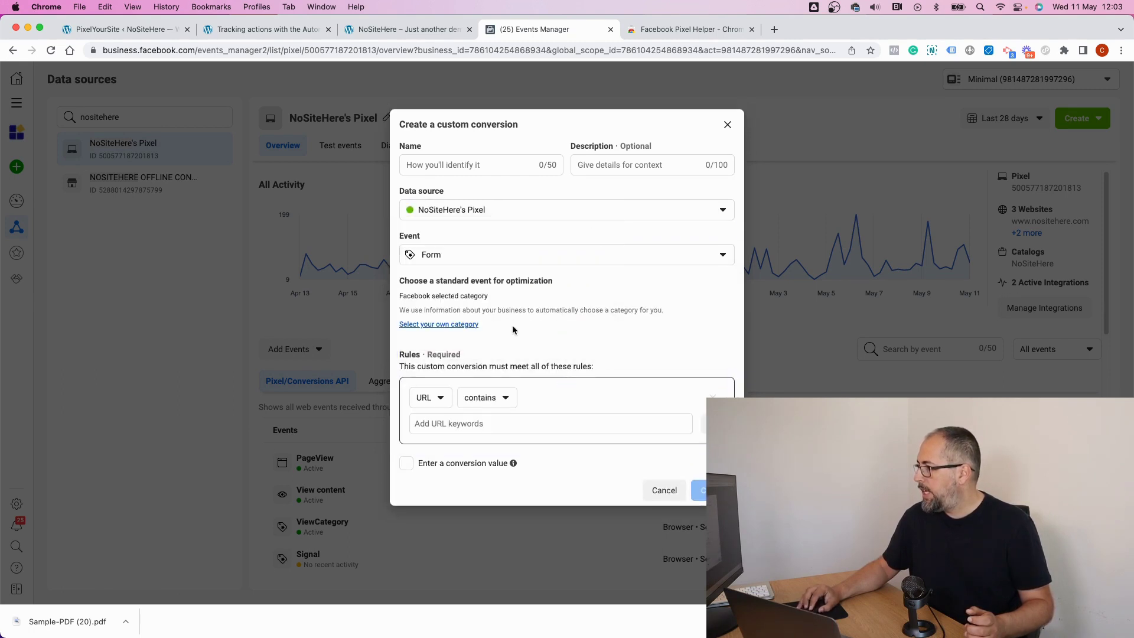
left_click(445, 402)
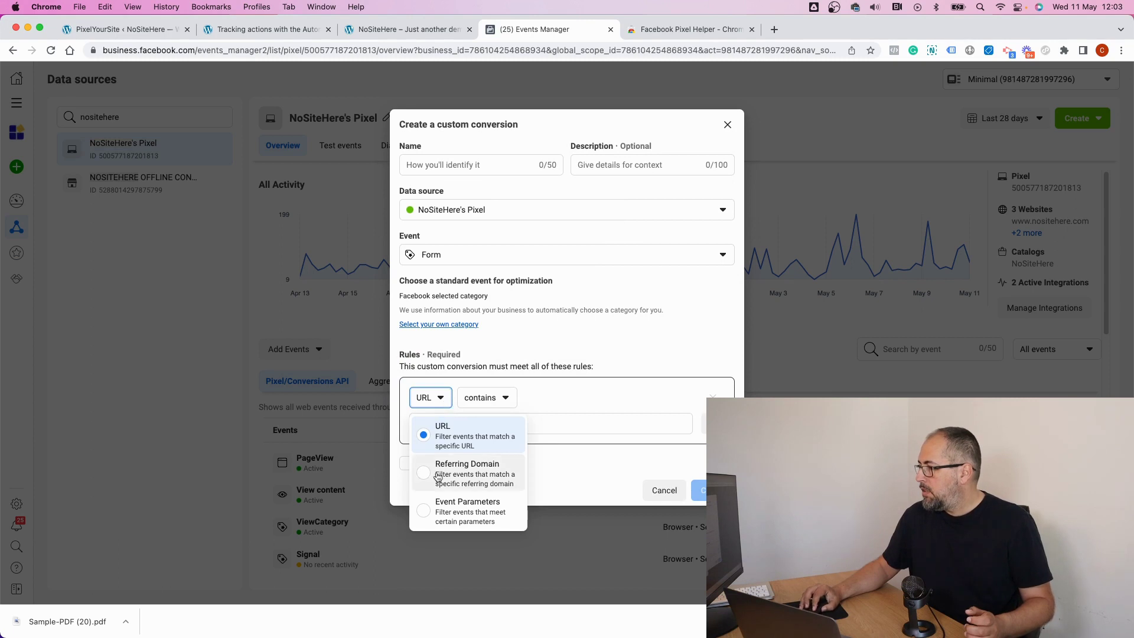
left_click(438, 520)
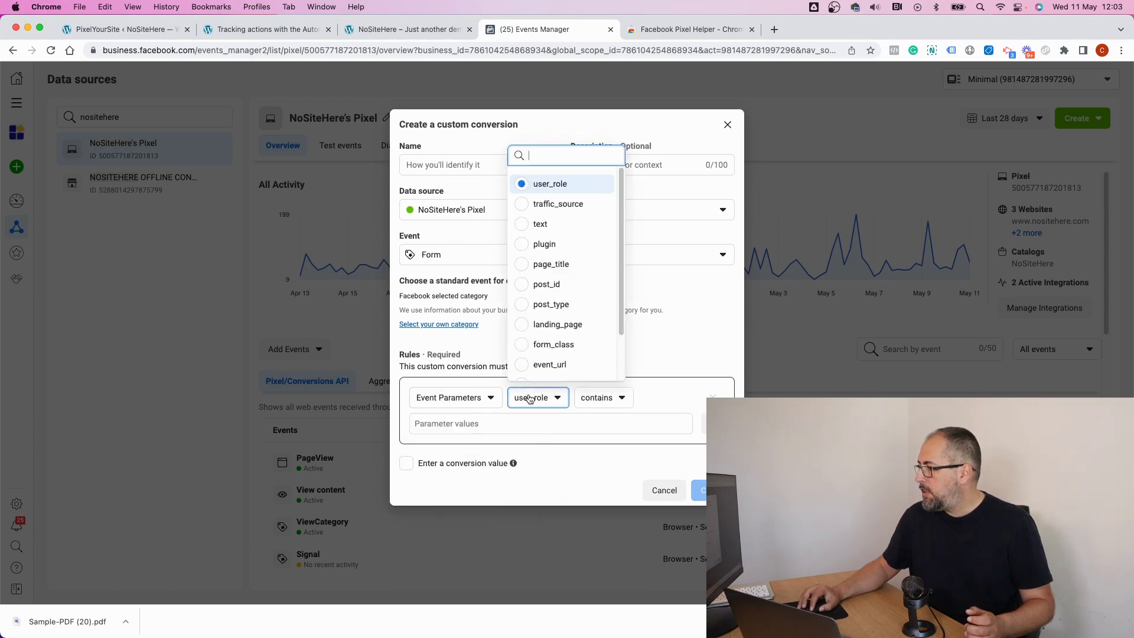
left_click(529, 396)
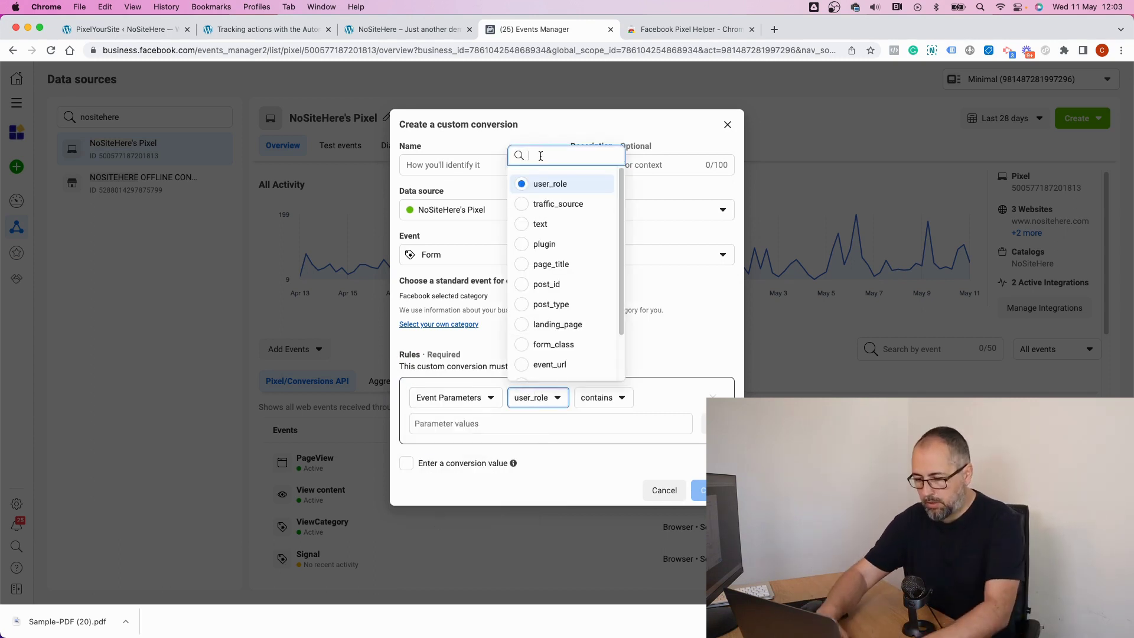
type("url")
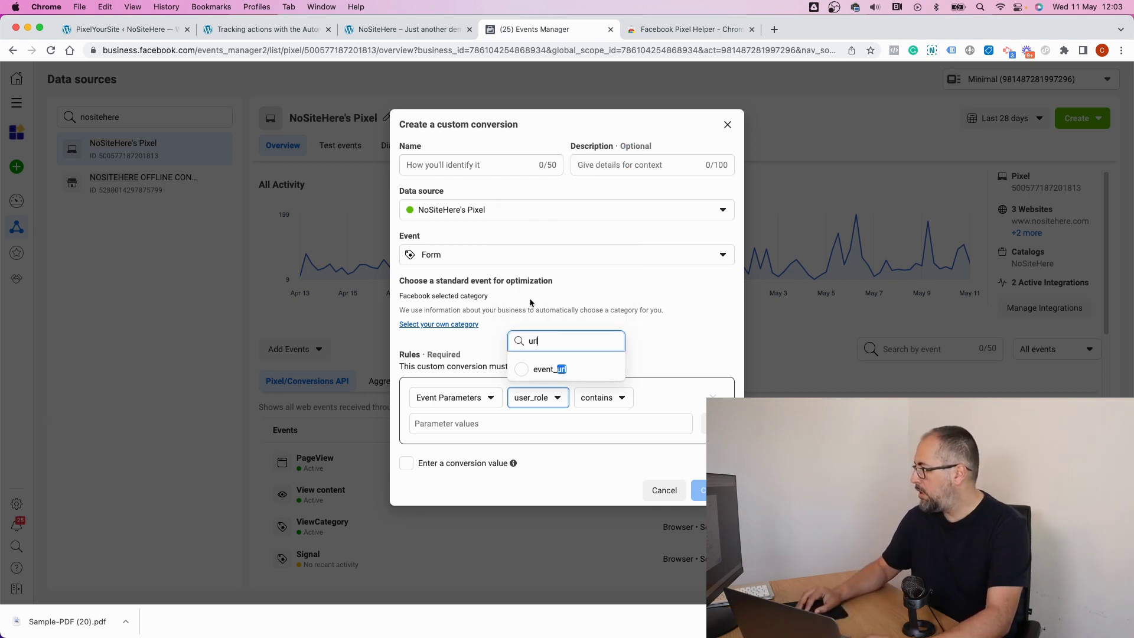
left_click(543, 369)
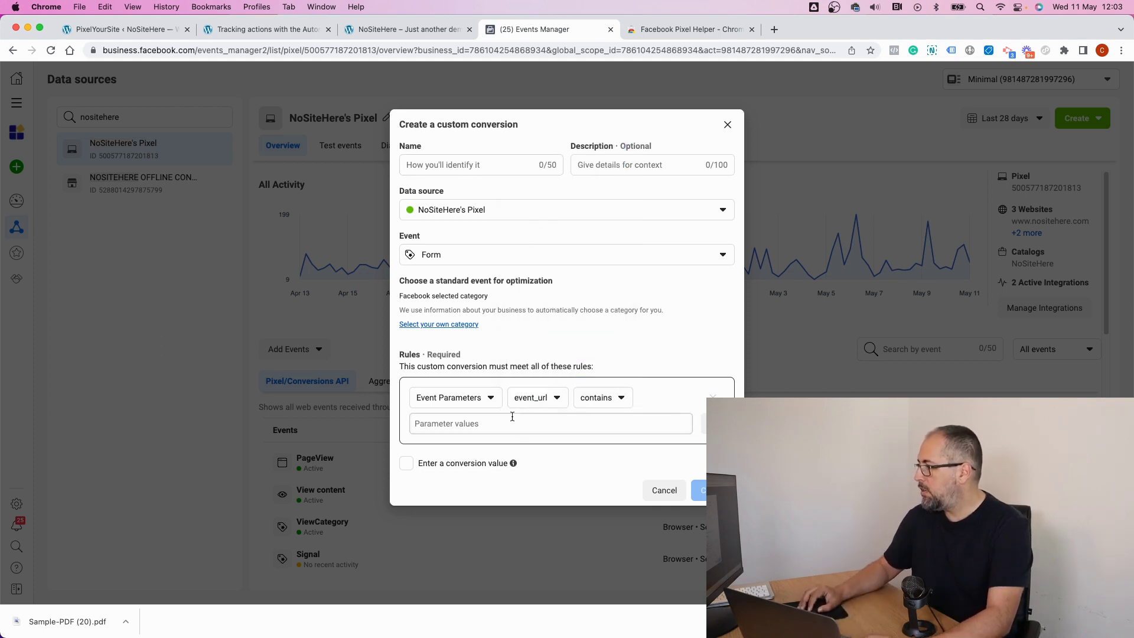
left_click(399, 31)
left_click(273, 34)
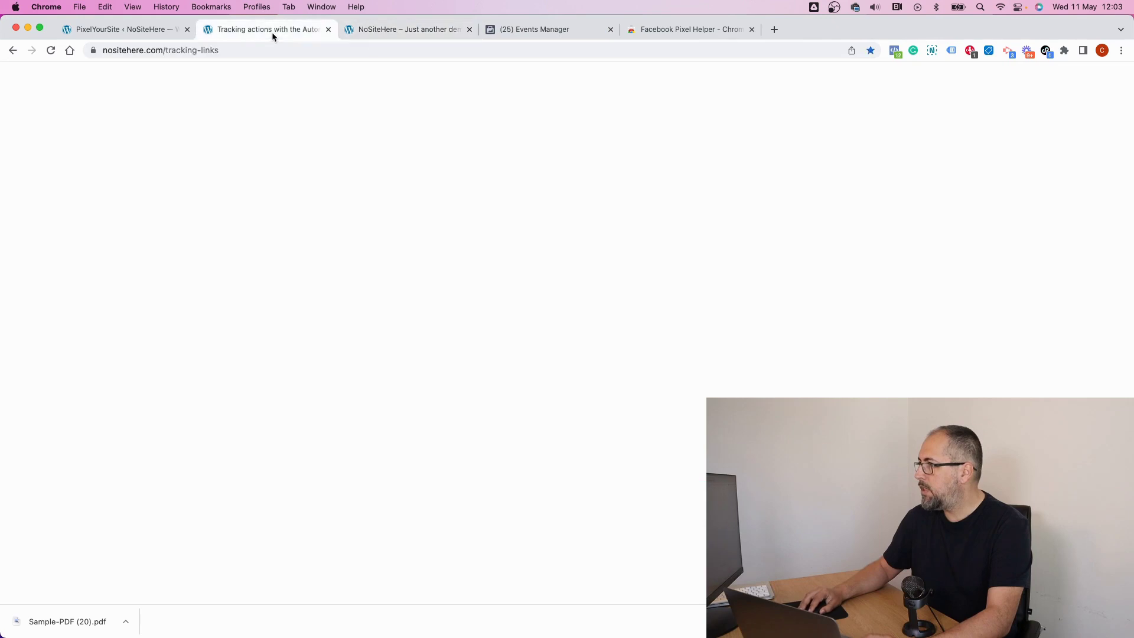
left_click(895, 51)
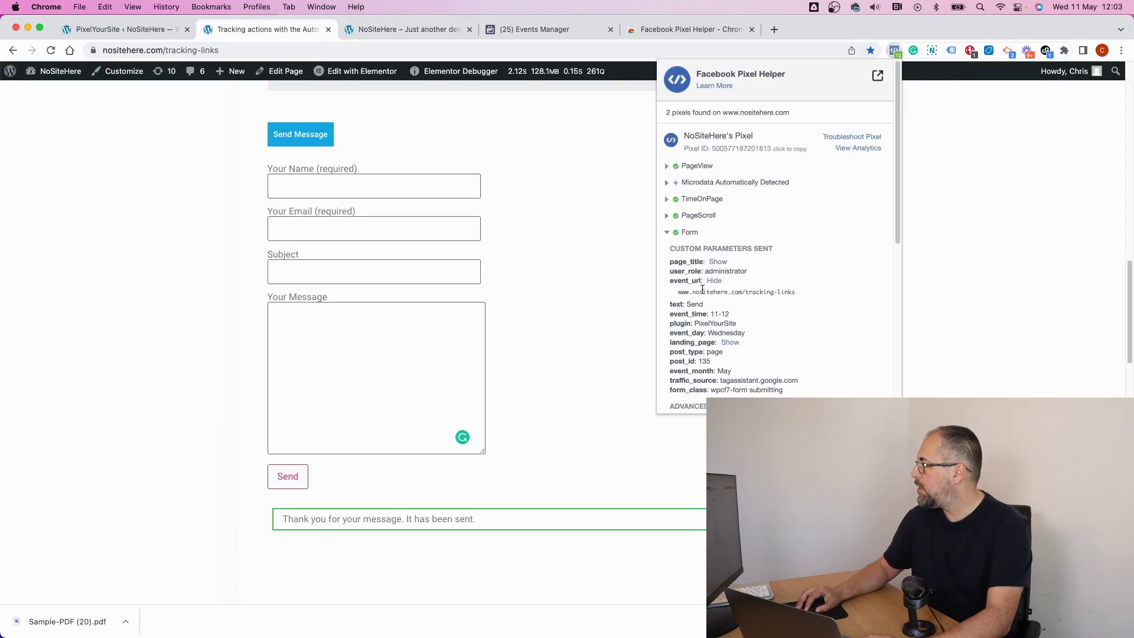
left_click_drag(679, 293, 790, 294)
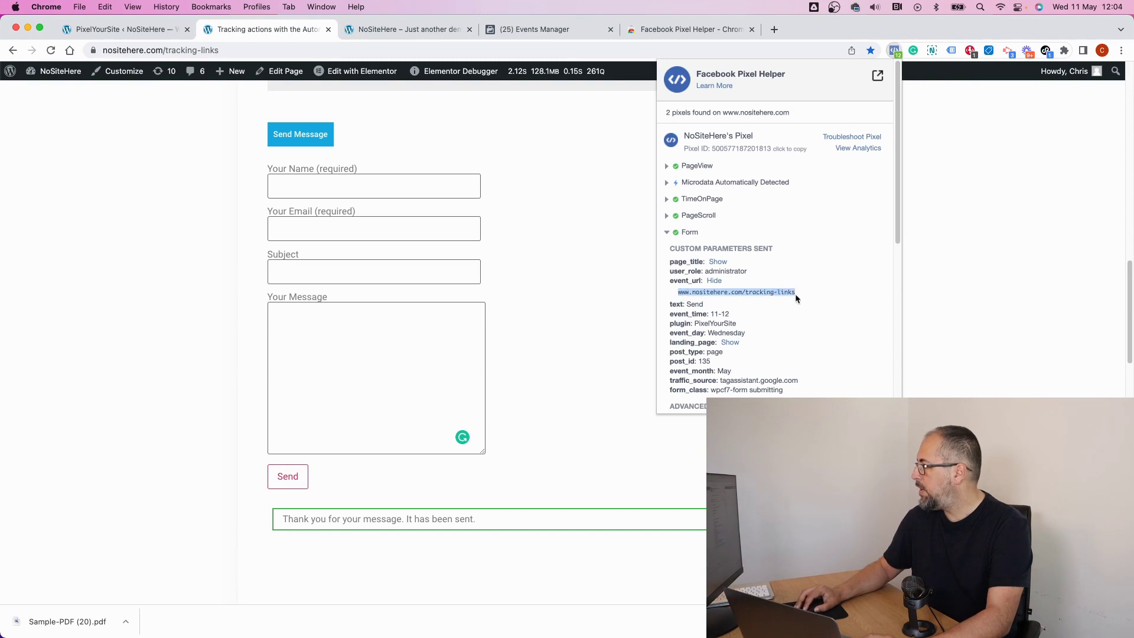
right_click(783, 293)
left_click(794, 316)
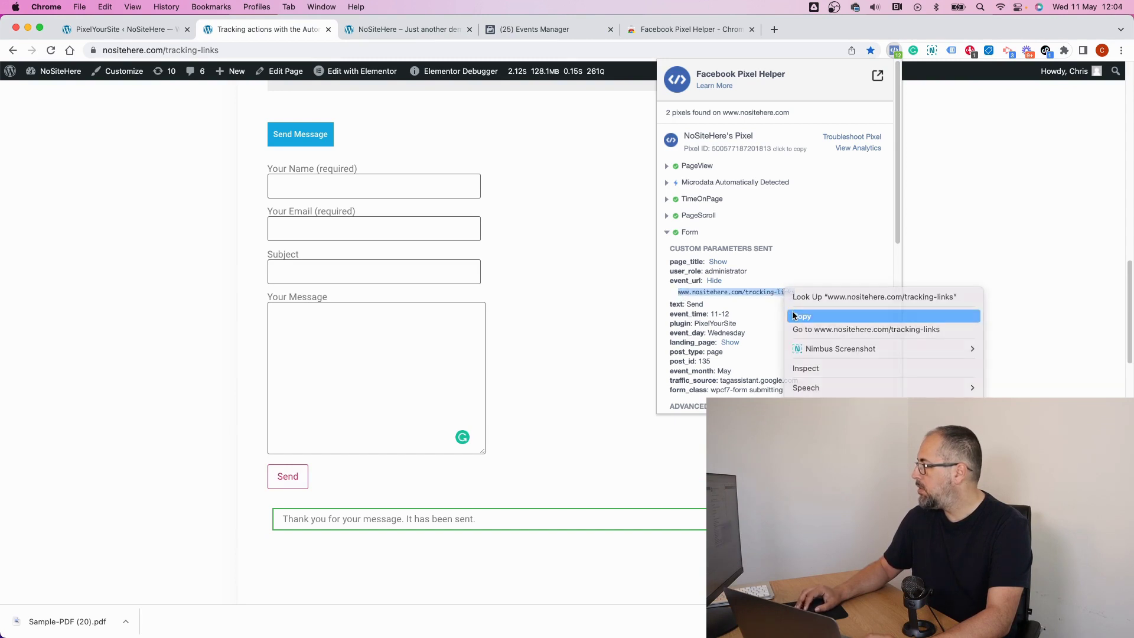
left_click(568, 34)
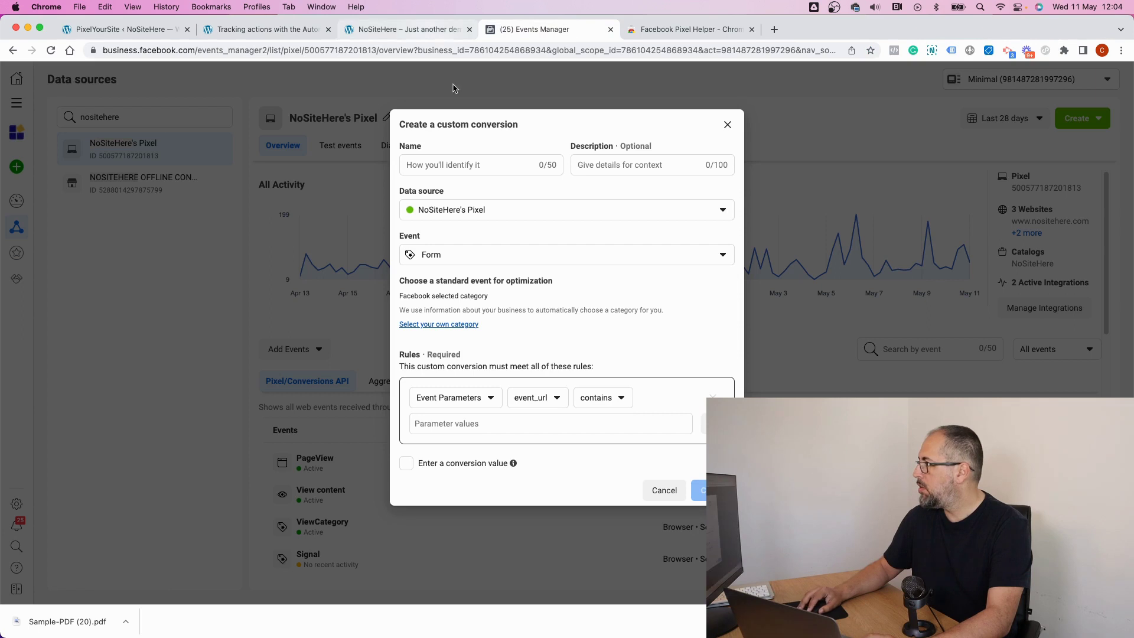
left_click(511, 424)
right_click(511, 425)
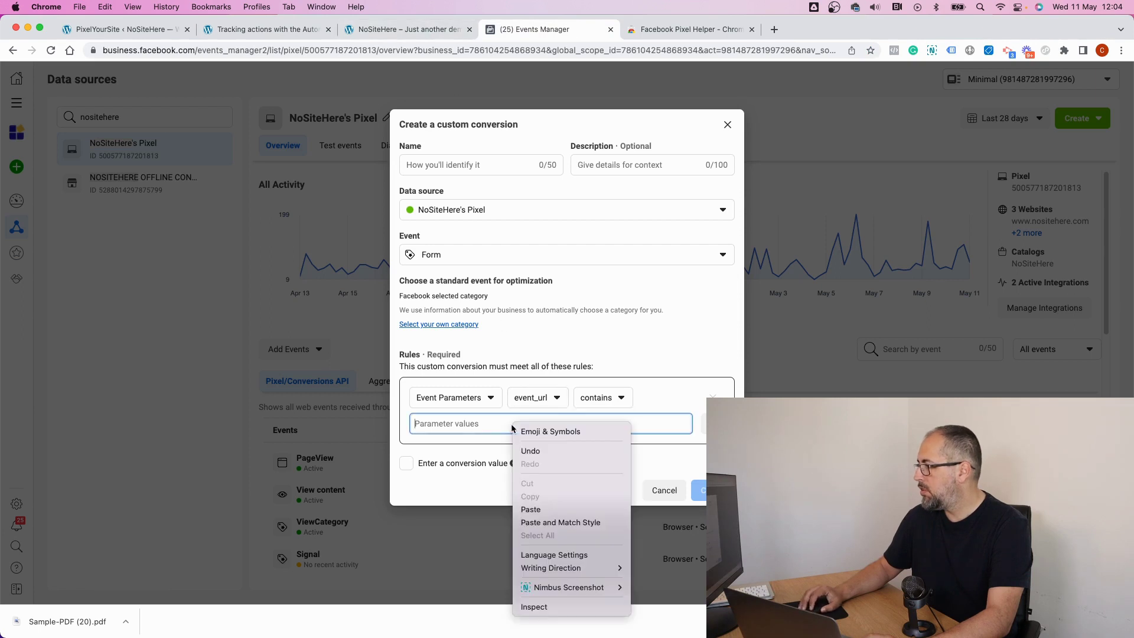
left_click(537, 508)
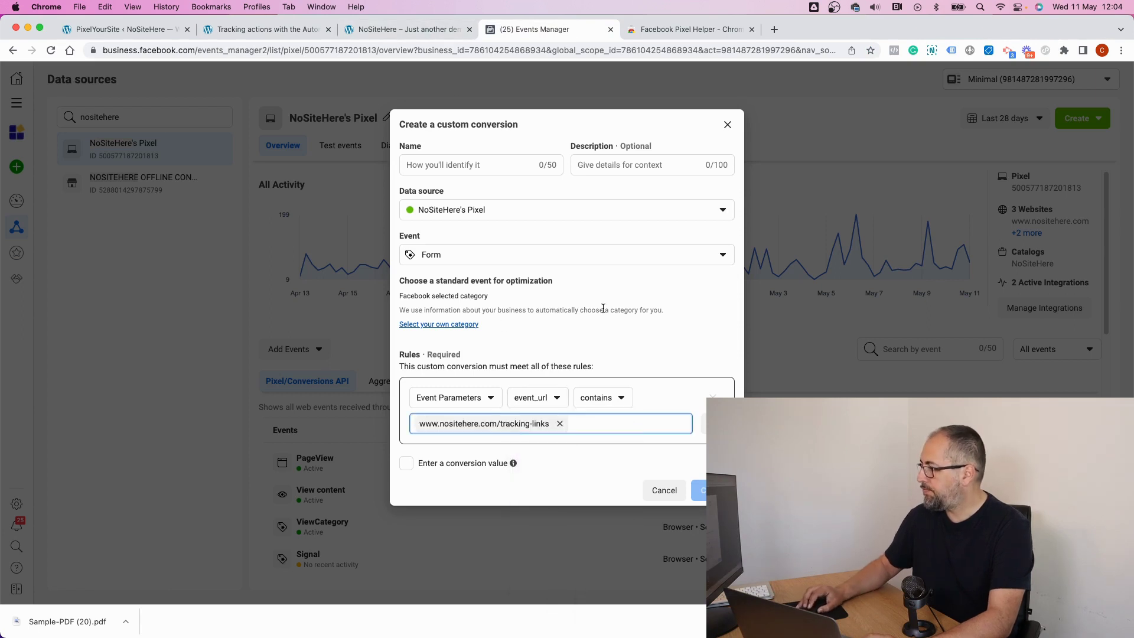
left_click(434, 464)
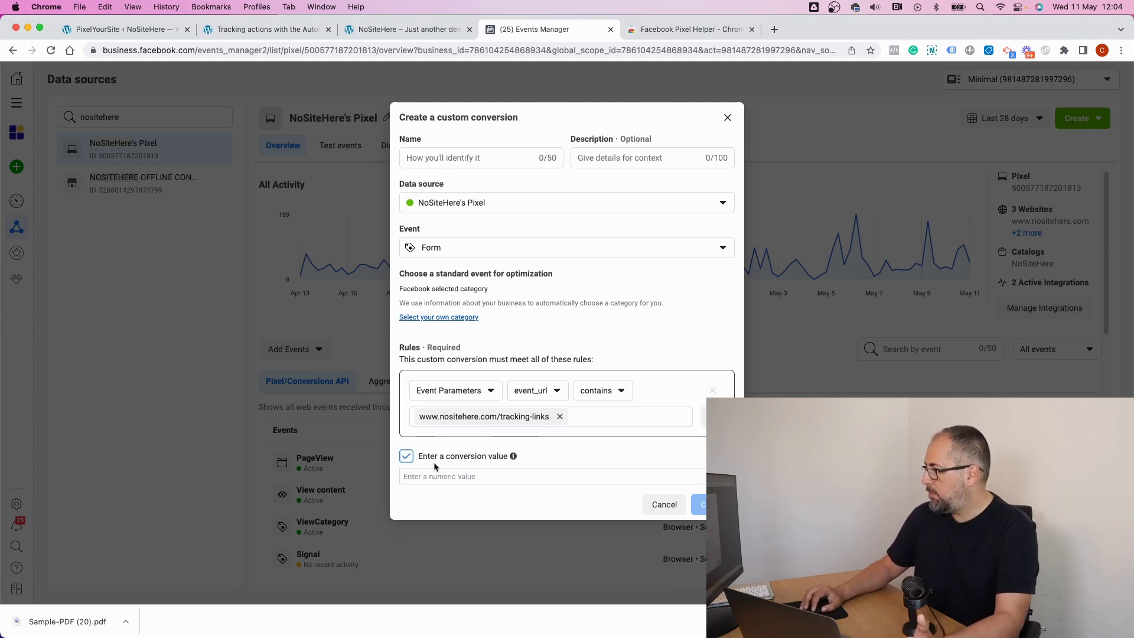
left_click(406, 458)
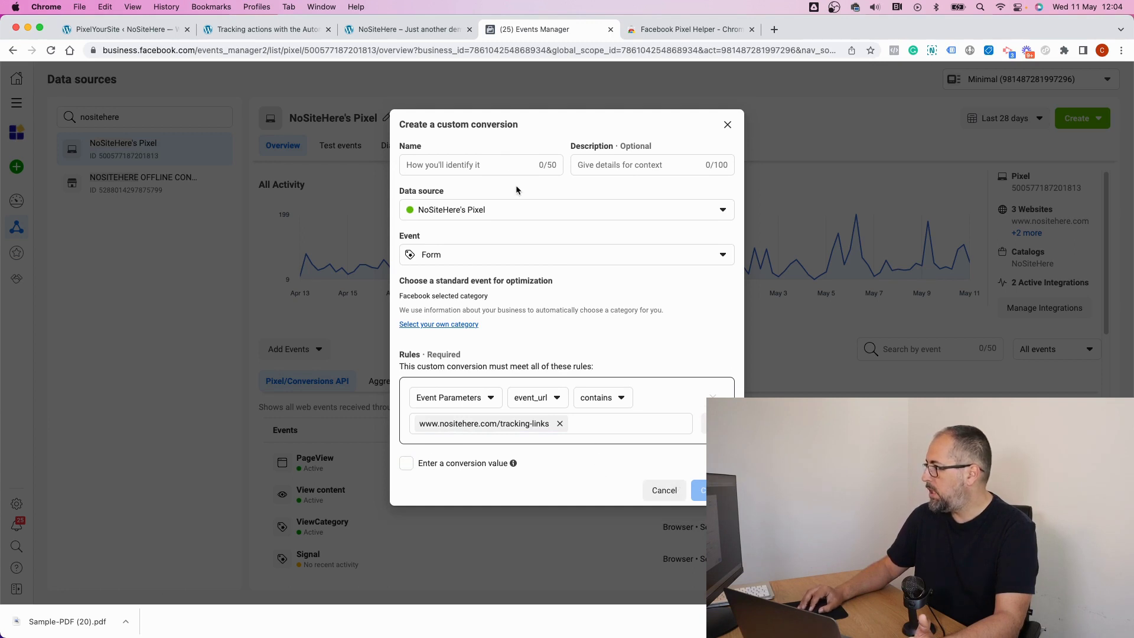
Step: Name the conversion 'NSH Form', set its category to Lead, and create it
left_click(482, 166)
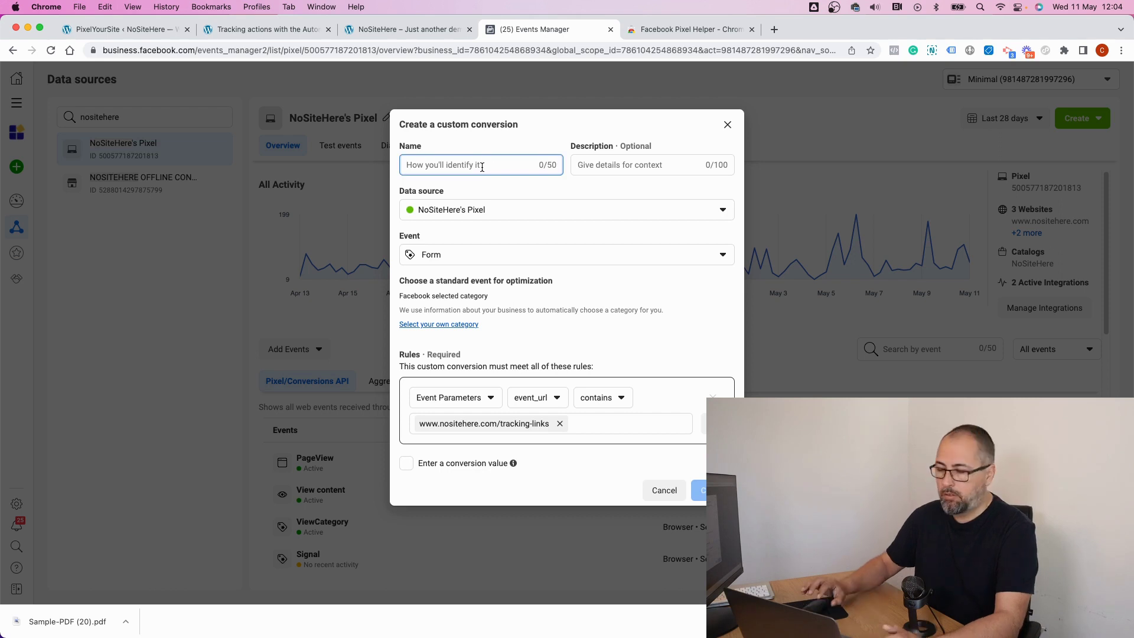
type("NSH Form")
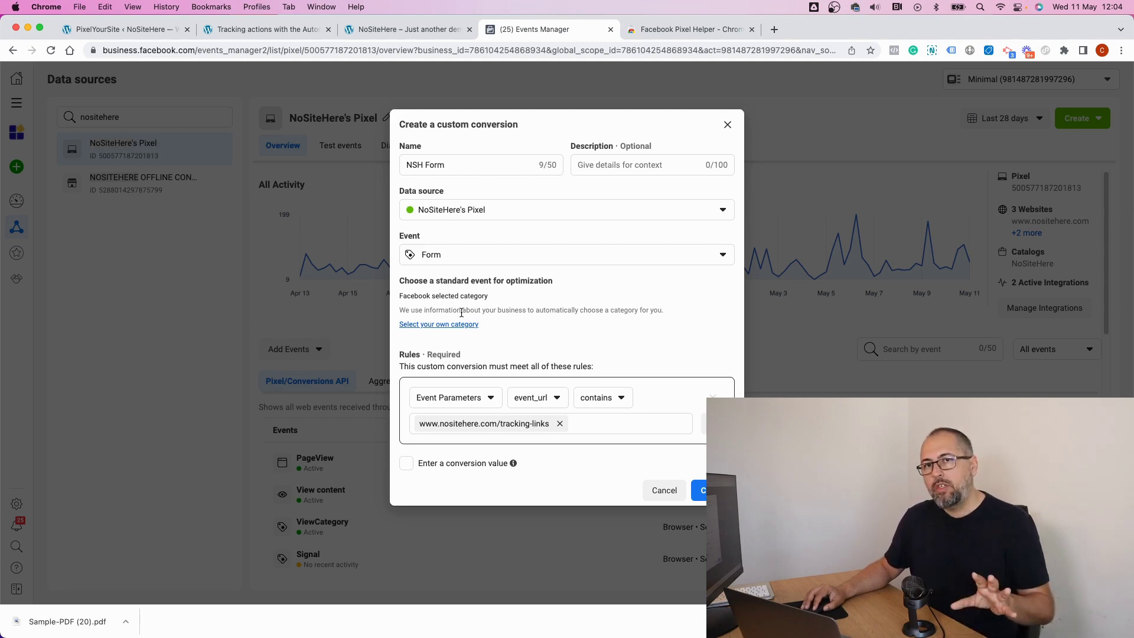
left_click(452, 326)
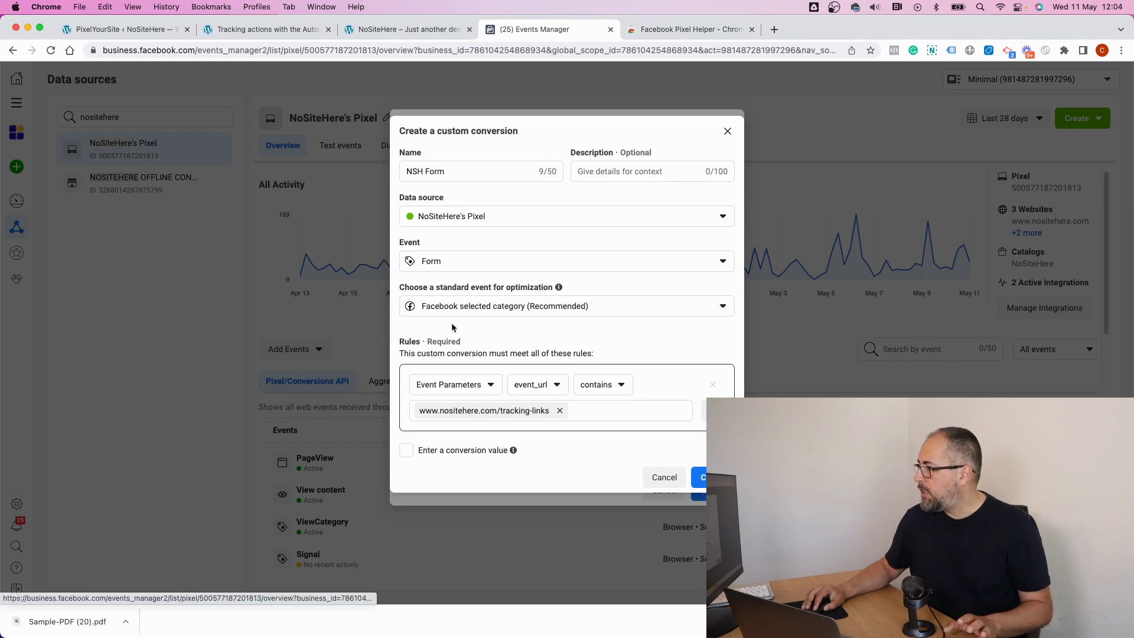
left_click(454, 310)
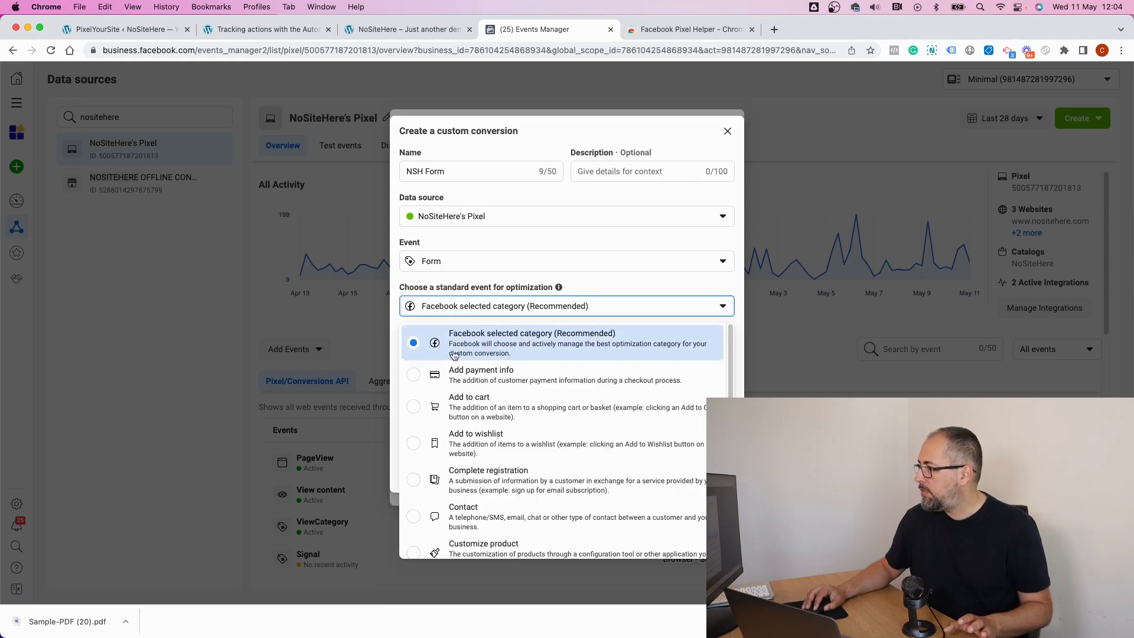
scroll(456, 384, "down", 3)
scroll(456, 386, "down", 5)
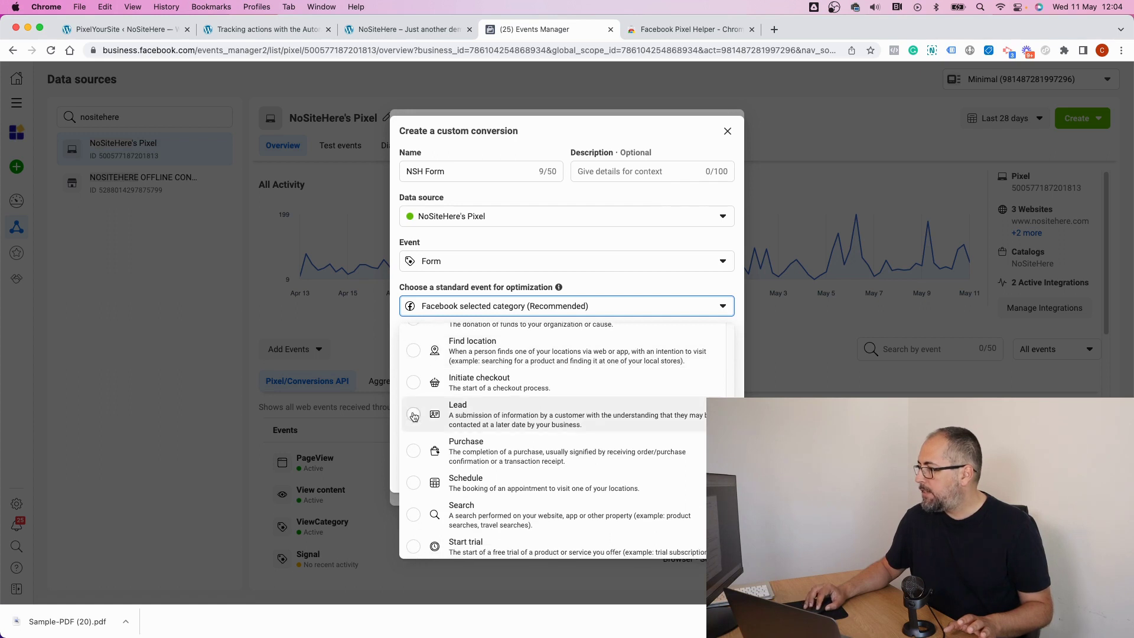
left_click(414, 417)
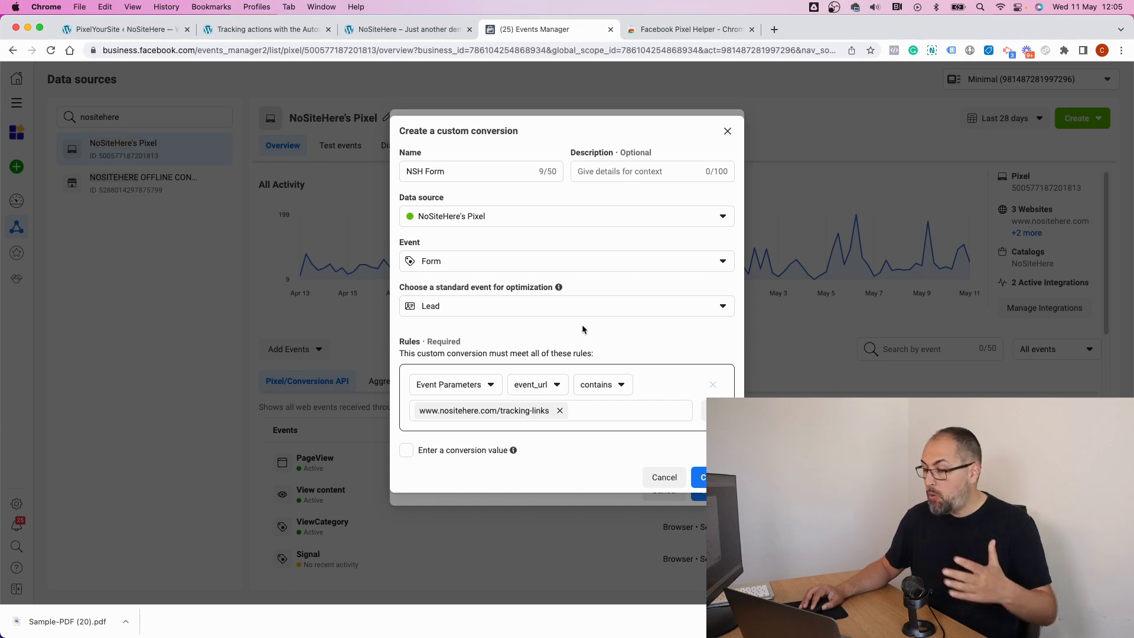
left_click(700, 477)
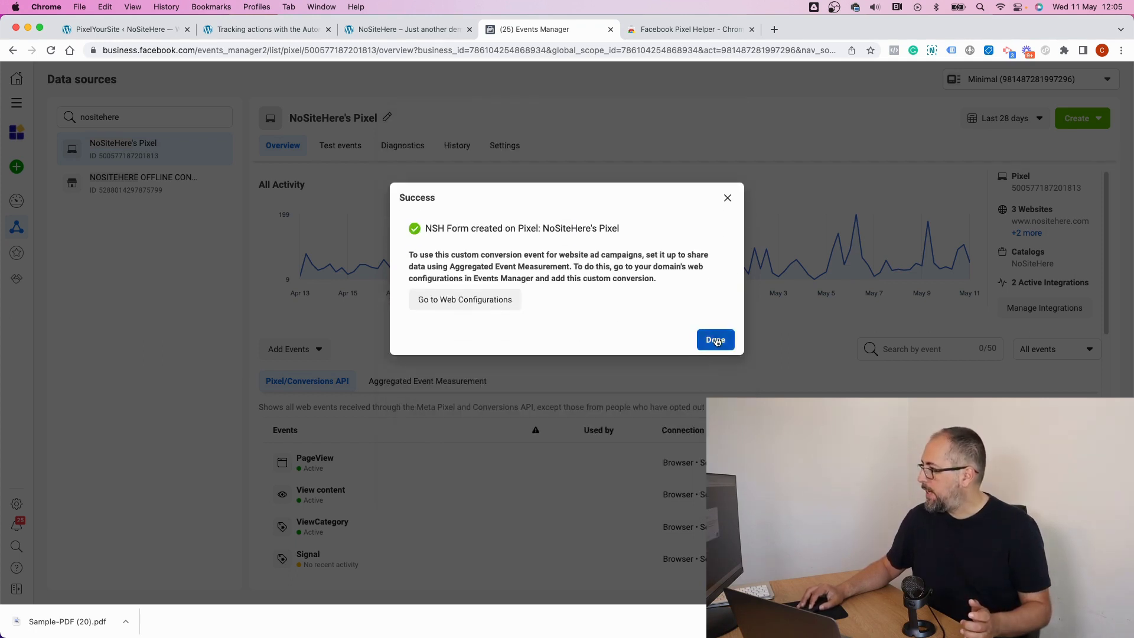
Step: Dismiss the success message and go back to the tracking-links contact form page
left_click(715, 338)
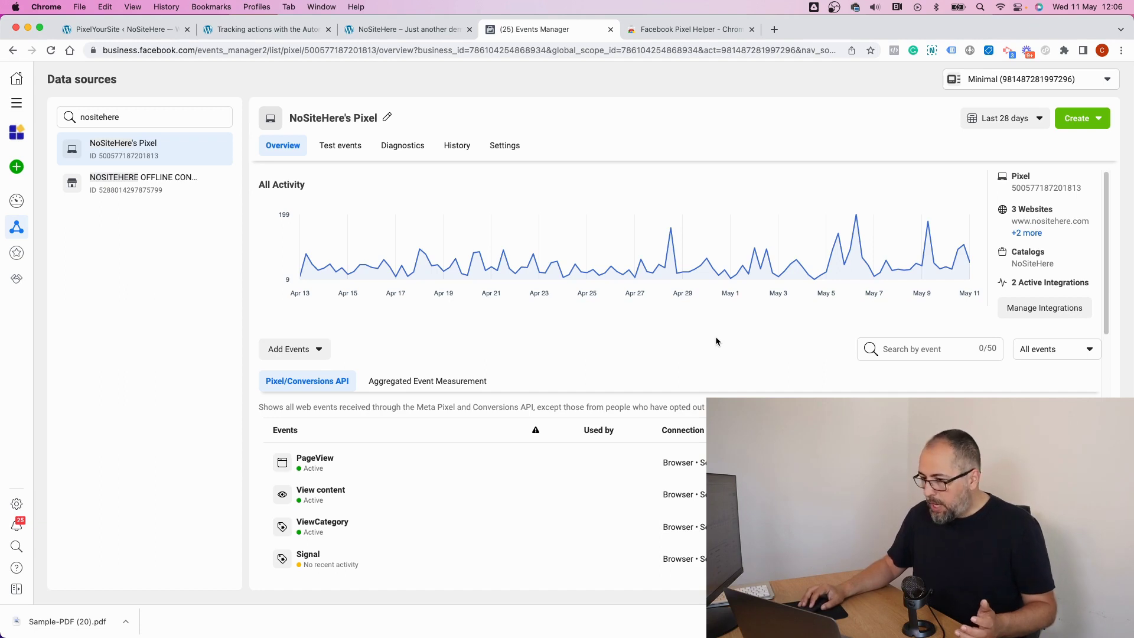
left_click(295, 31)
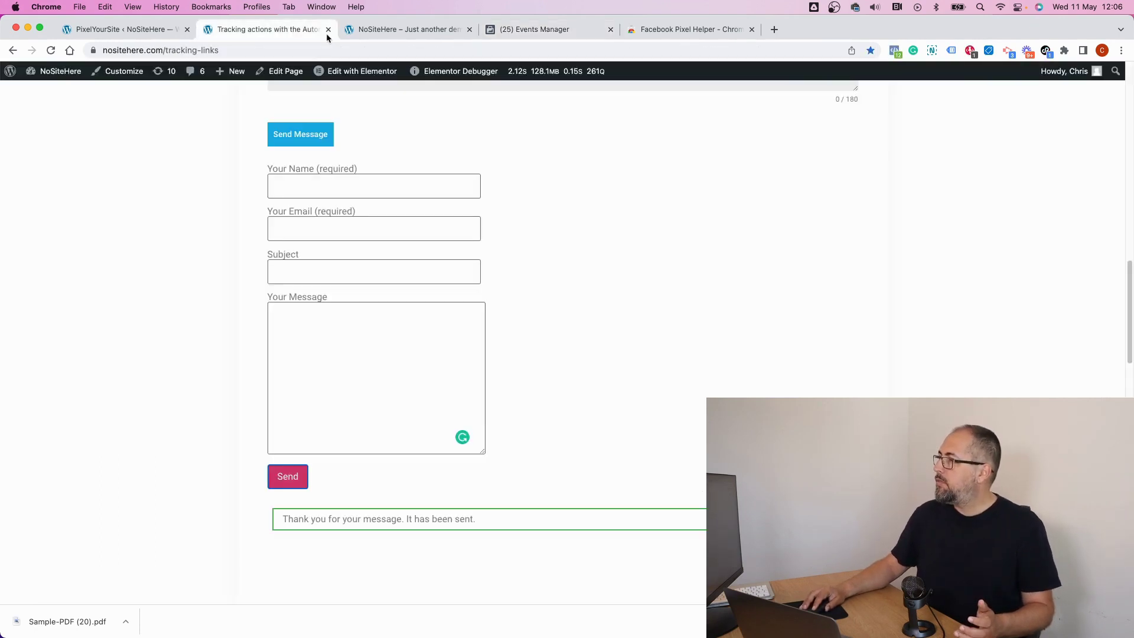
Step: Order the £605.00 Belt from the NoSiteHere shop, through checkout to Order received
left_click(371, 30)
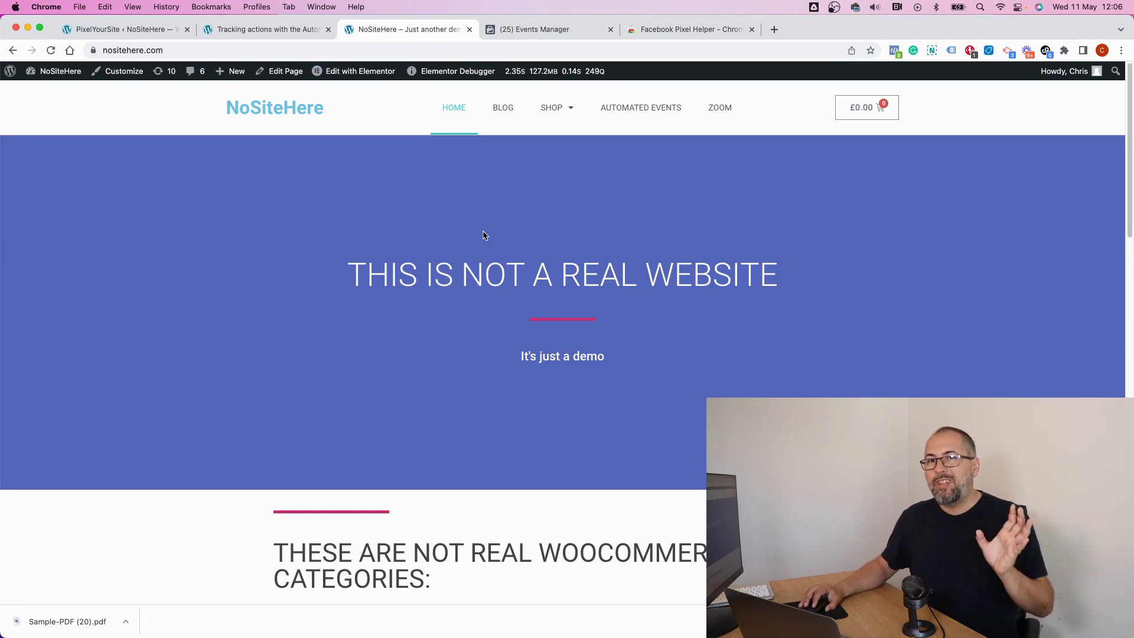
left_click(549, 110)
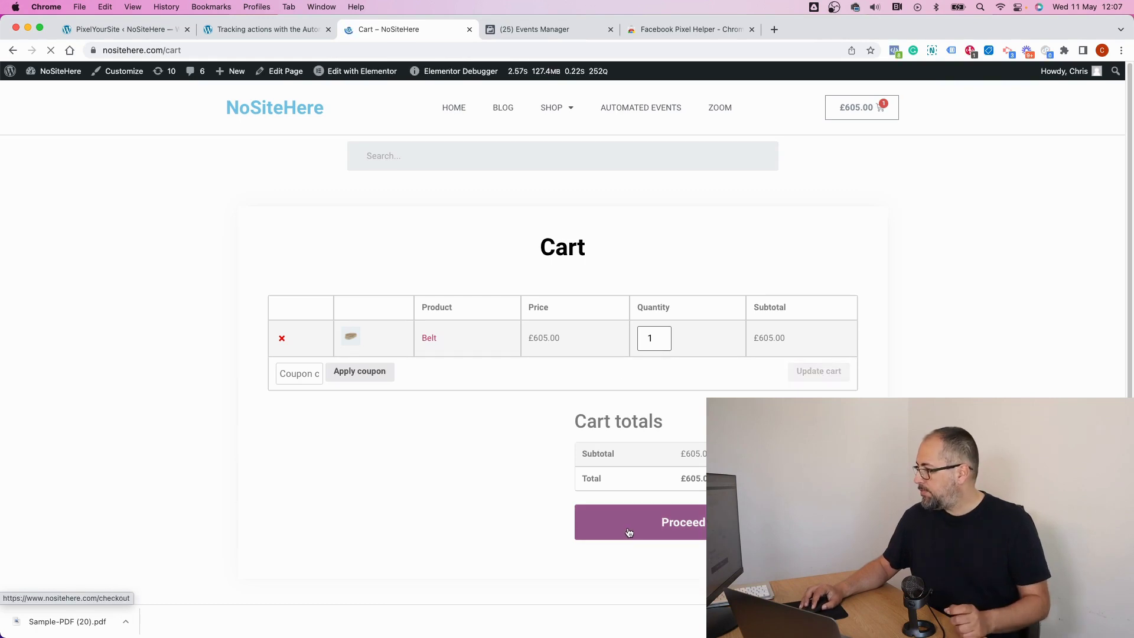
left_click(629, 532)
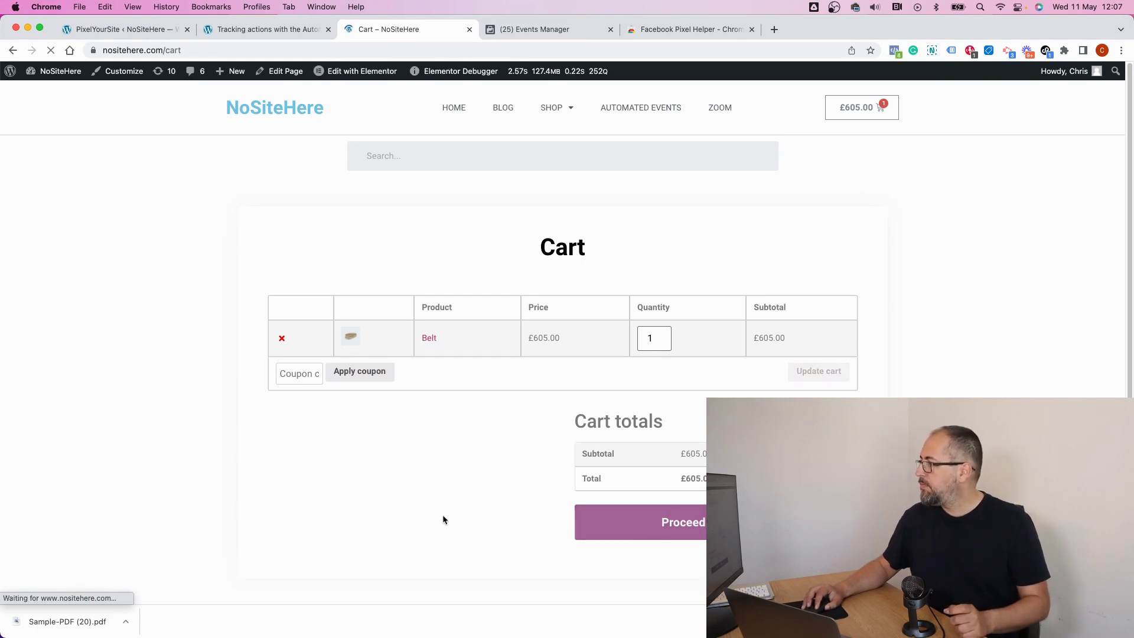
scroll(462, 479, "down", 5)
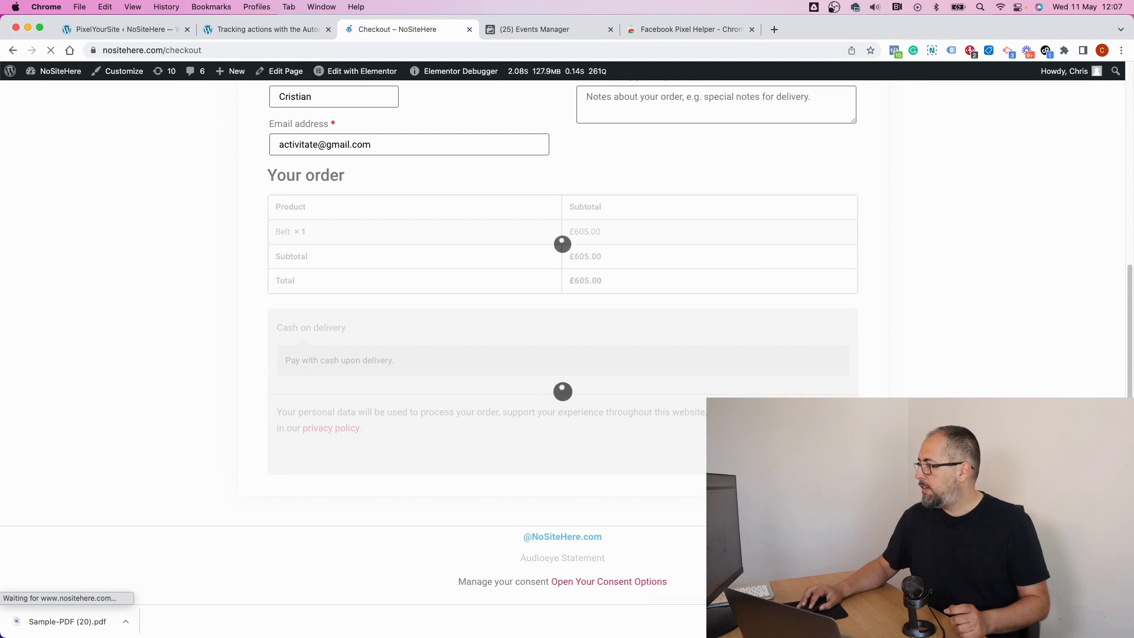
Step: Check the Purchase event's parameters (content_name Belt, 605 GBP) in Pixel Helper, then return to Events Manager
left_click(894, 51)
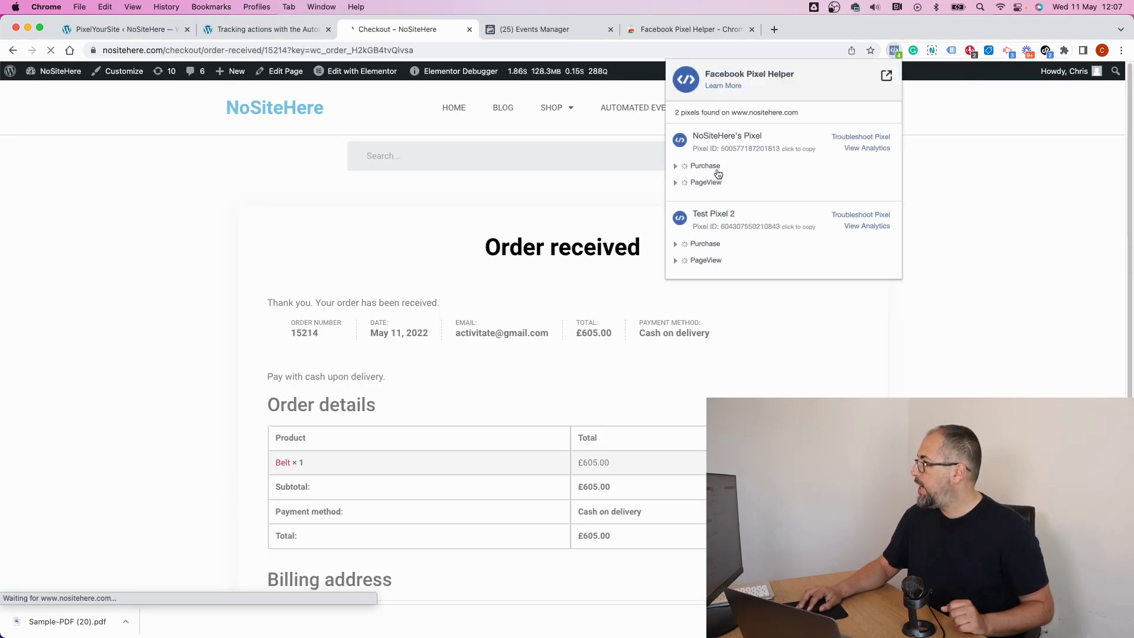
left_click(716, 170)
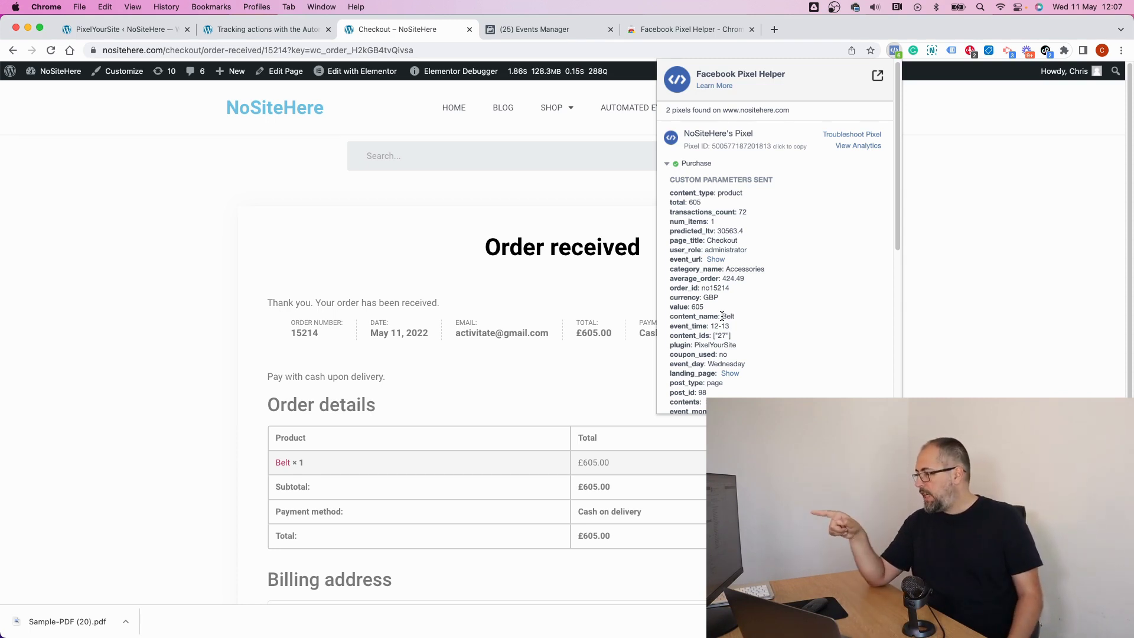
left_click(536, 29)
Step: Start a Purchase-based custom conversion whose content_name rule uses the pasted URL value
left_click(1072, 118)
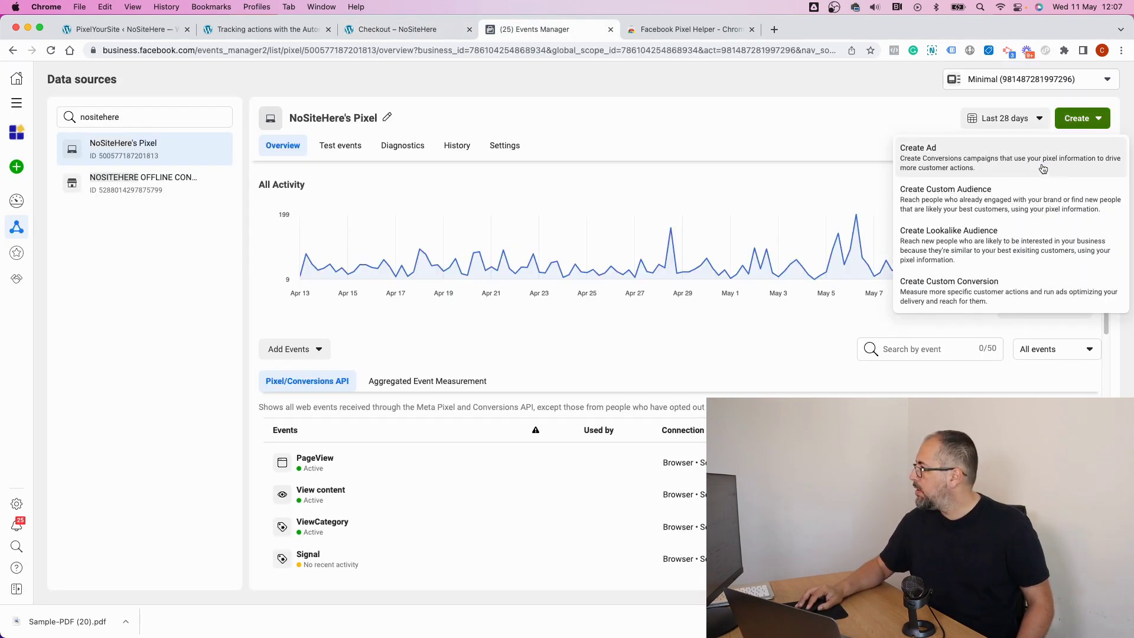
left_click(922, 289)
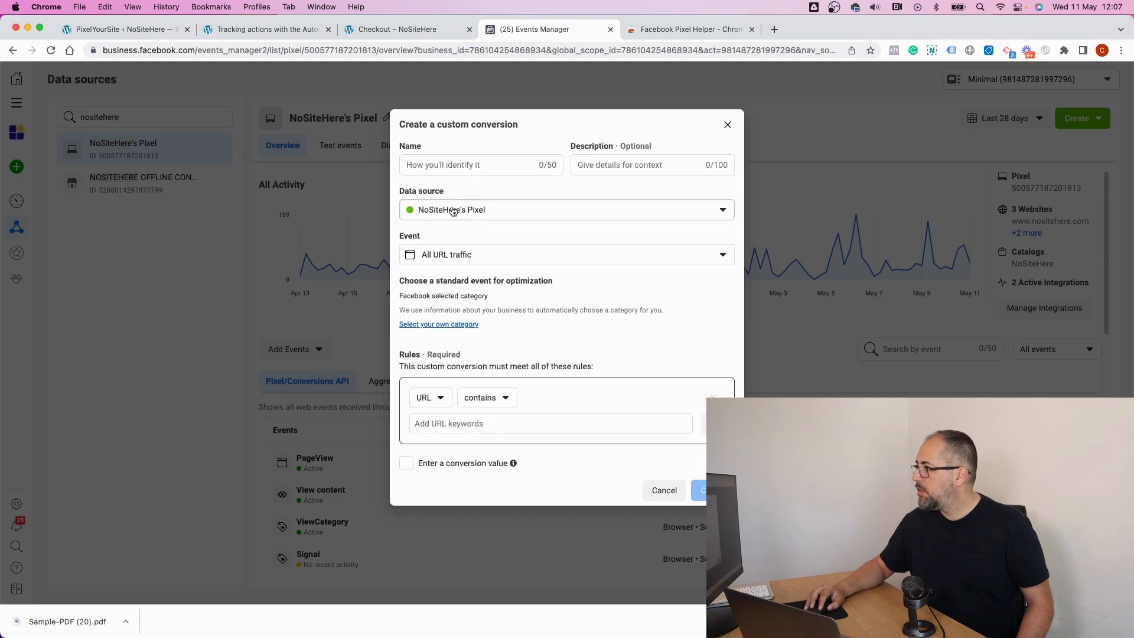
left_click(456, 258)
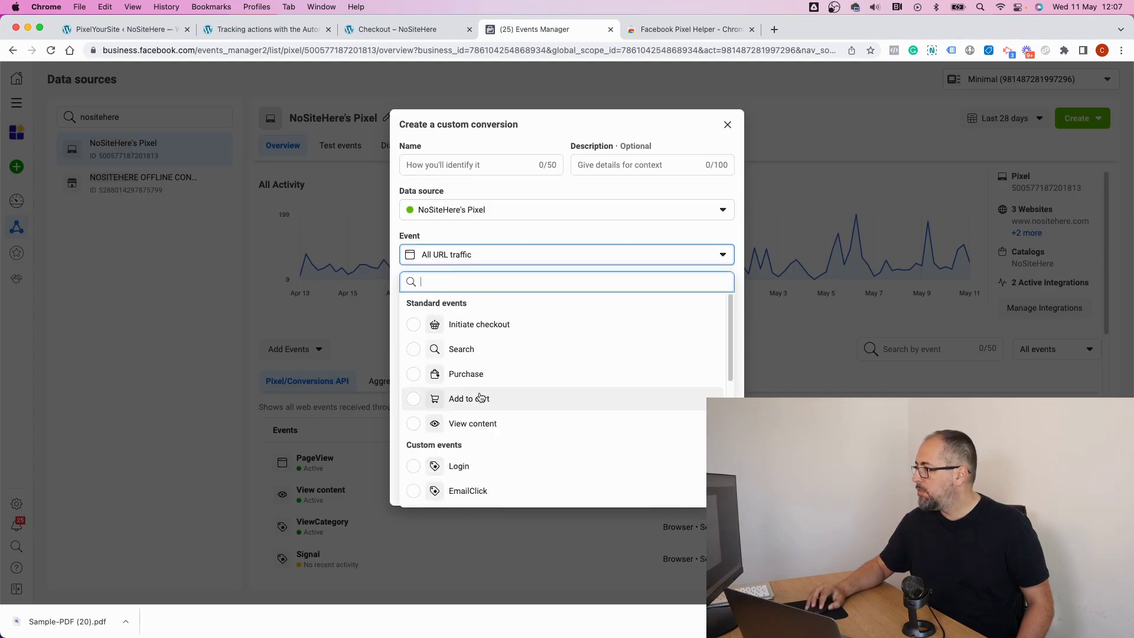
left_click(413, 374)
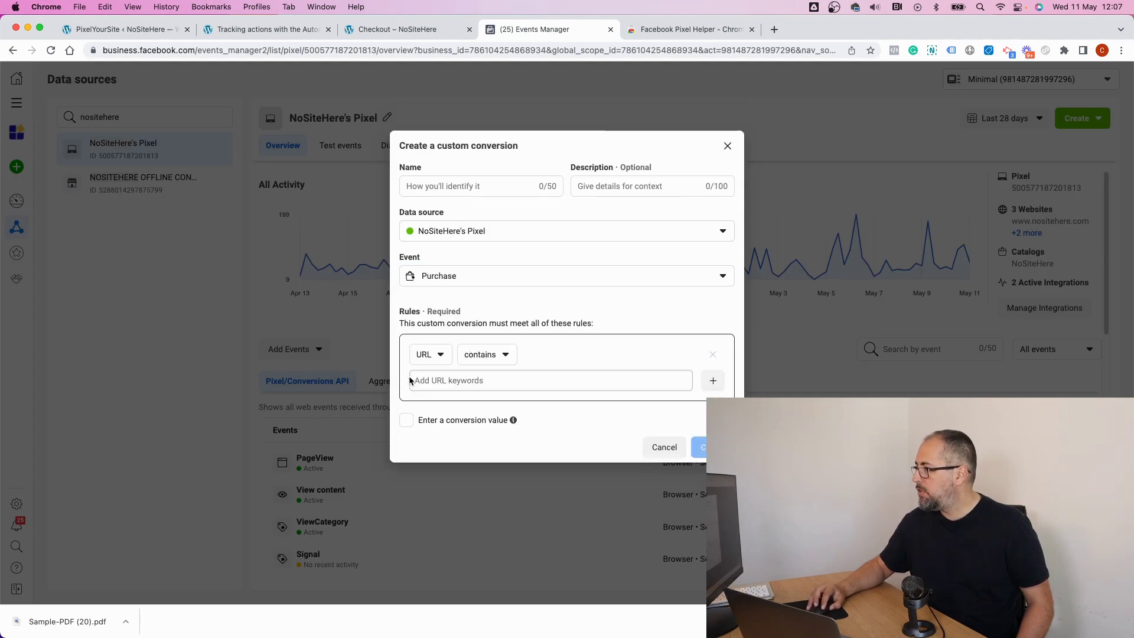
left_click(432, 354)
left_click(449, 468)
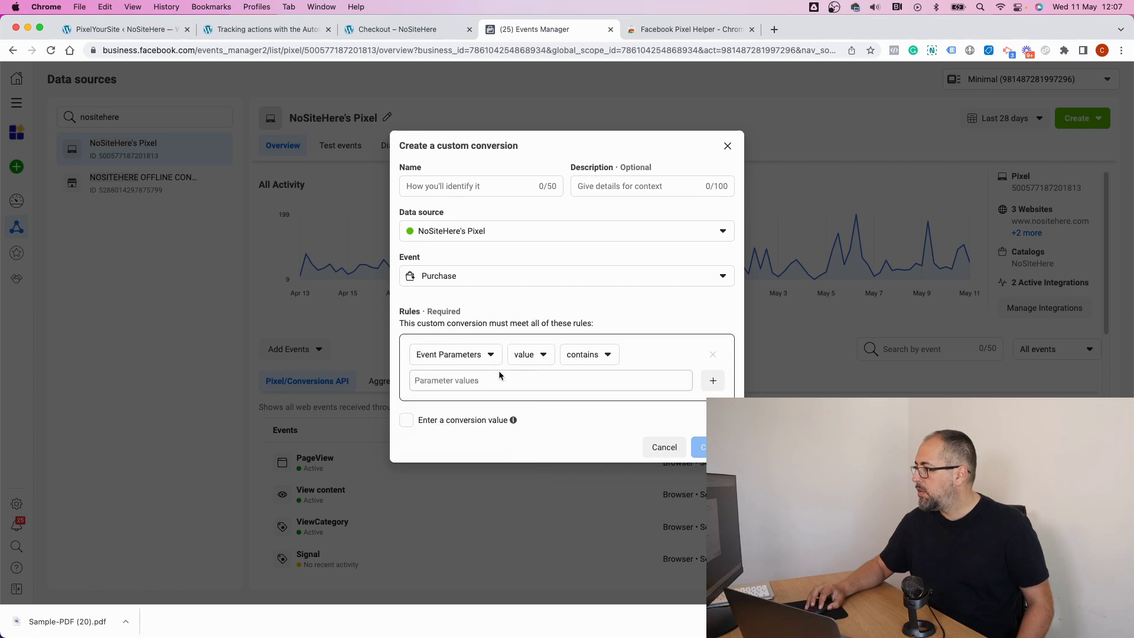
left_click(528, 357)
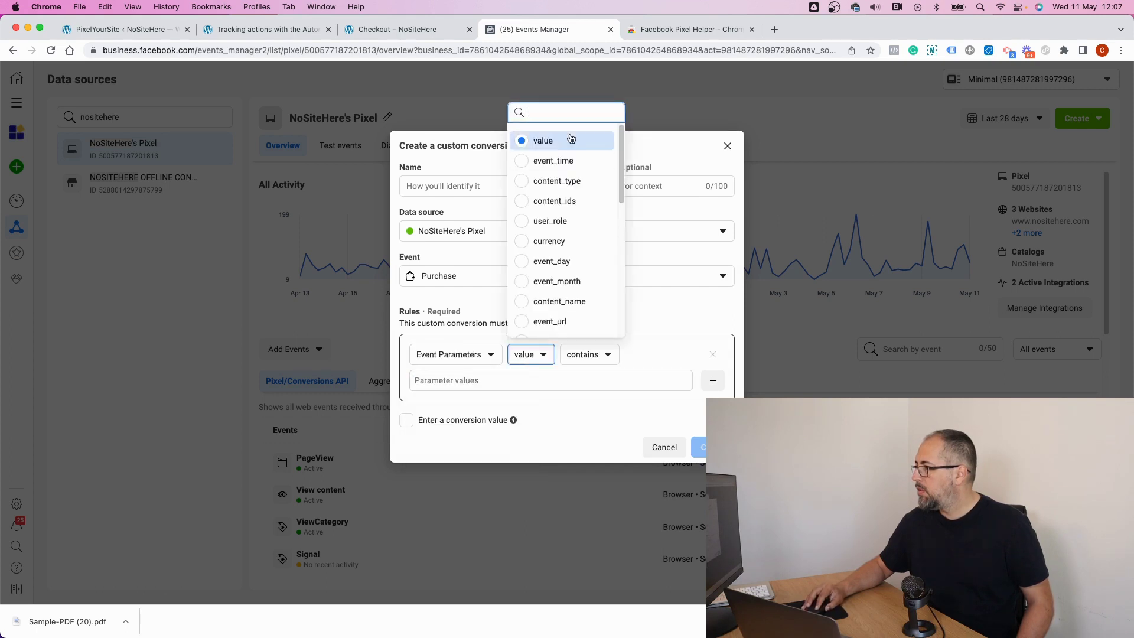
type("name")
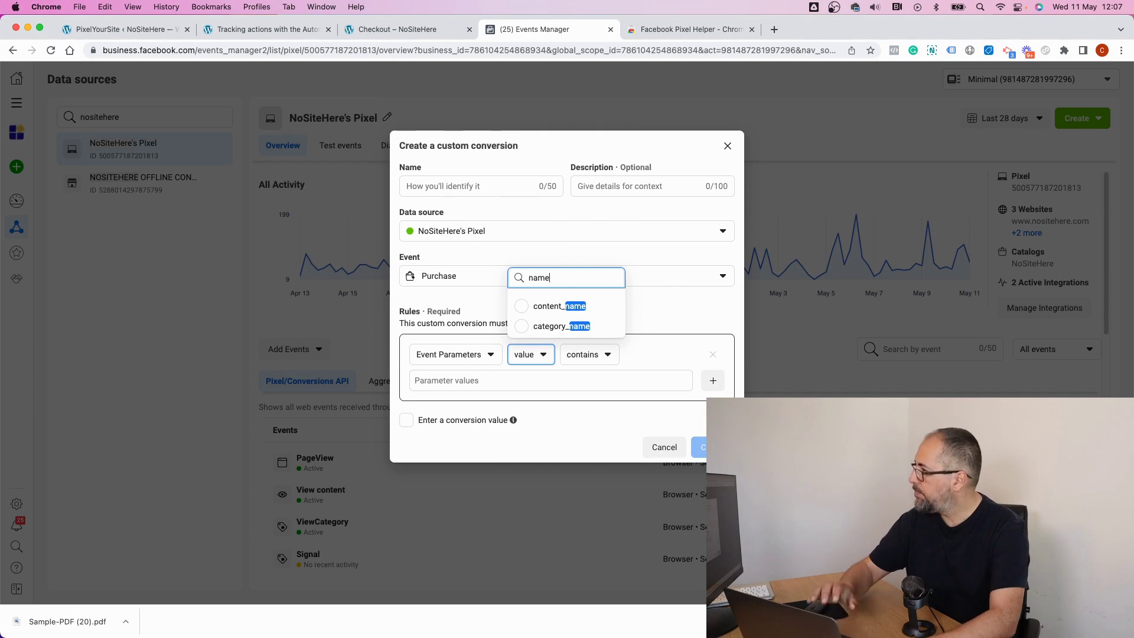
left_click(558, 304)
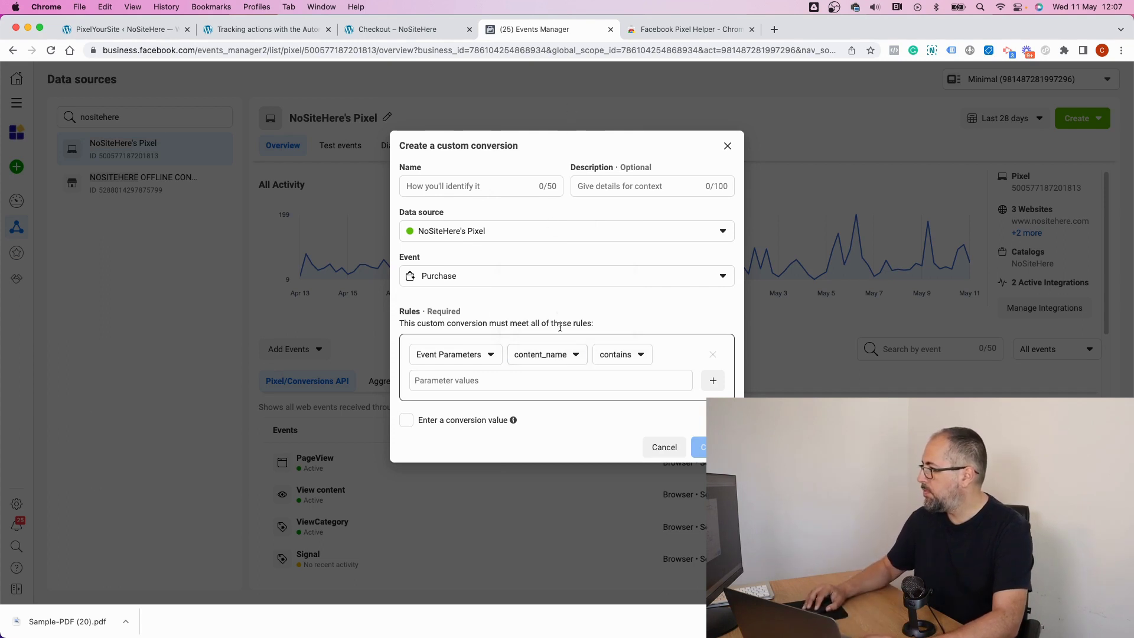
left_click(577, 381)
right_click(577, 378)
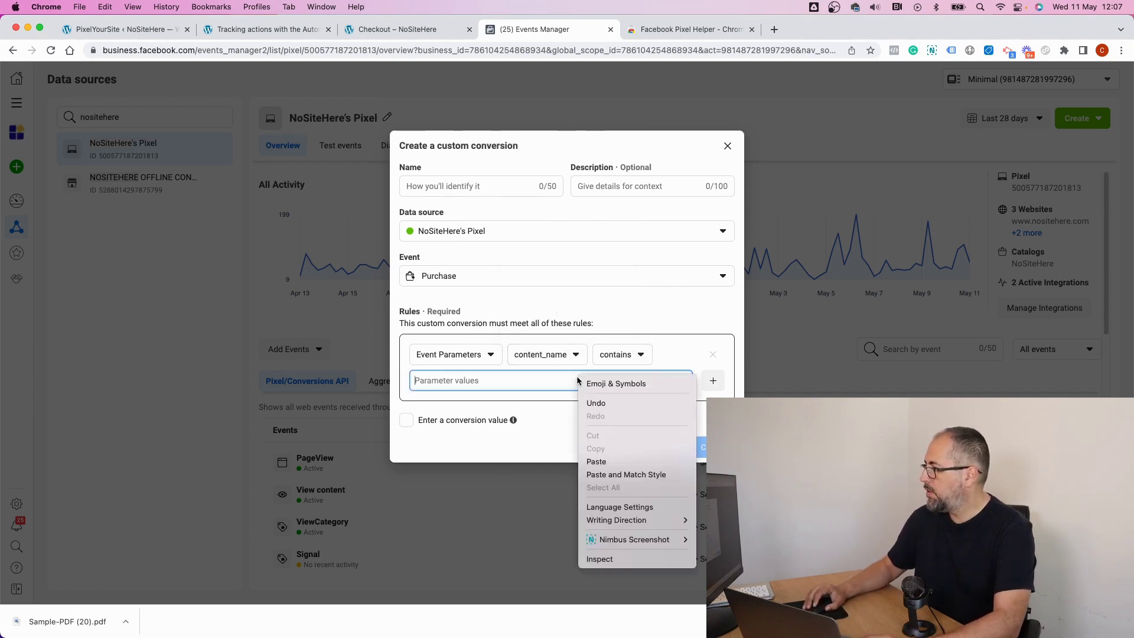
left_click(596, 461)
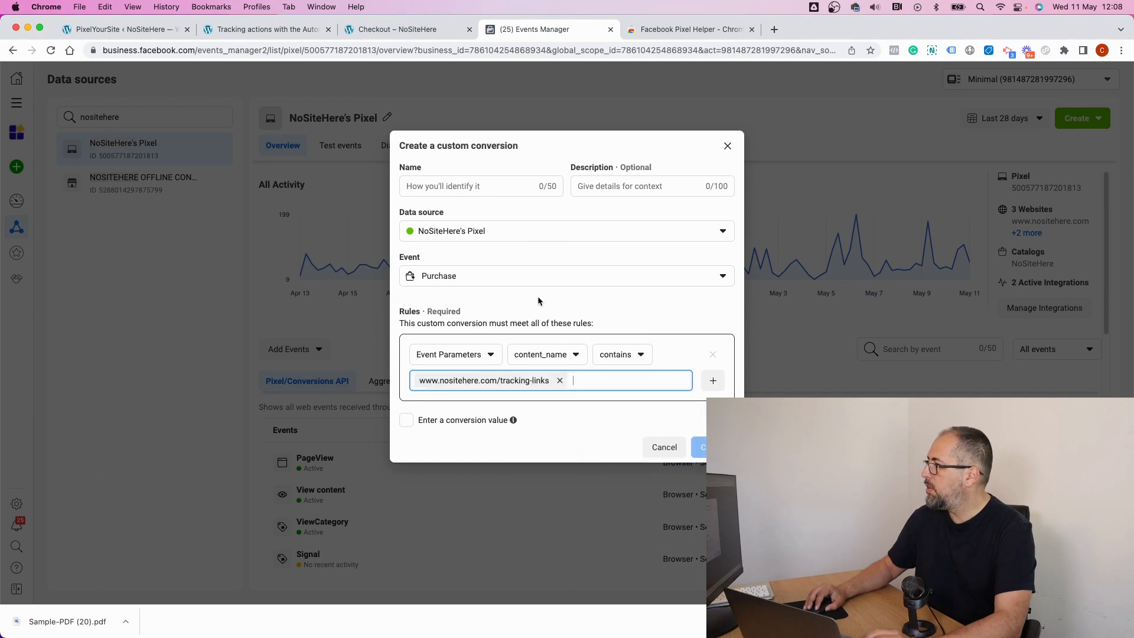
Step: Name it 'NSH Purcahse Belt', create it, and close the success message
left_click(483, 185)
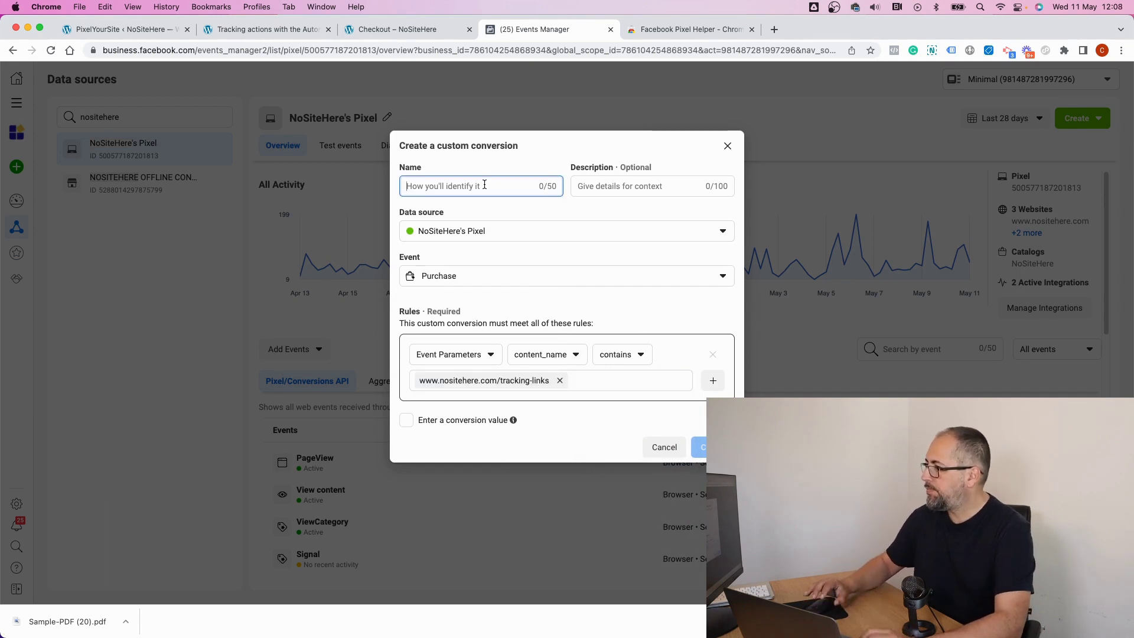
type("NSH ")
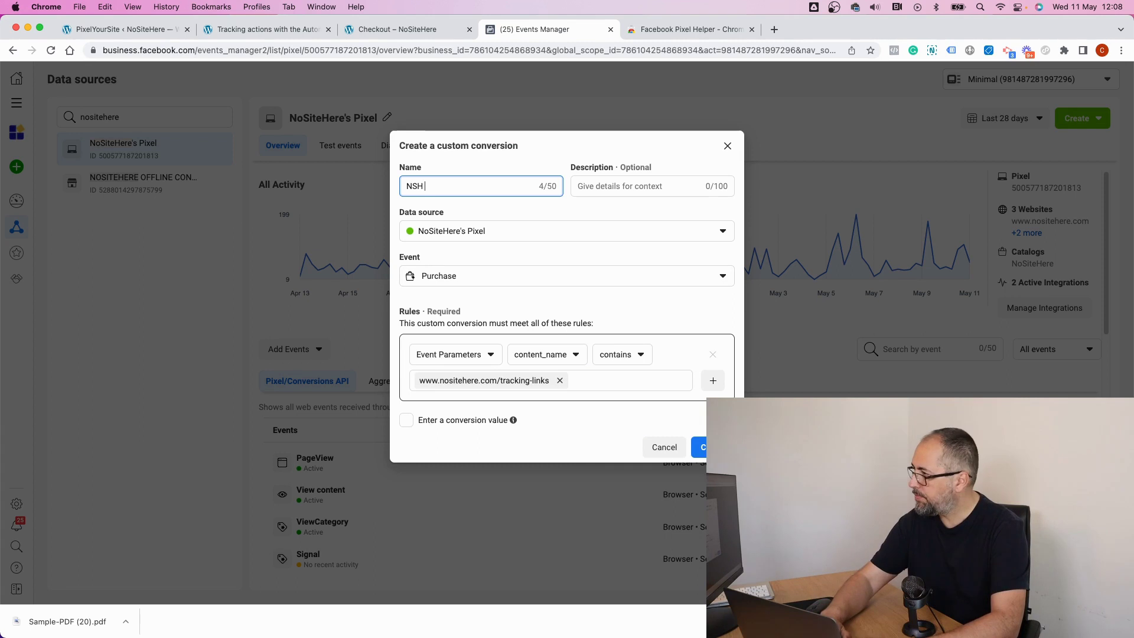
type("Pur")
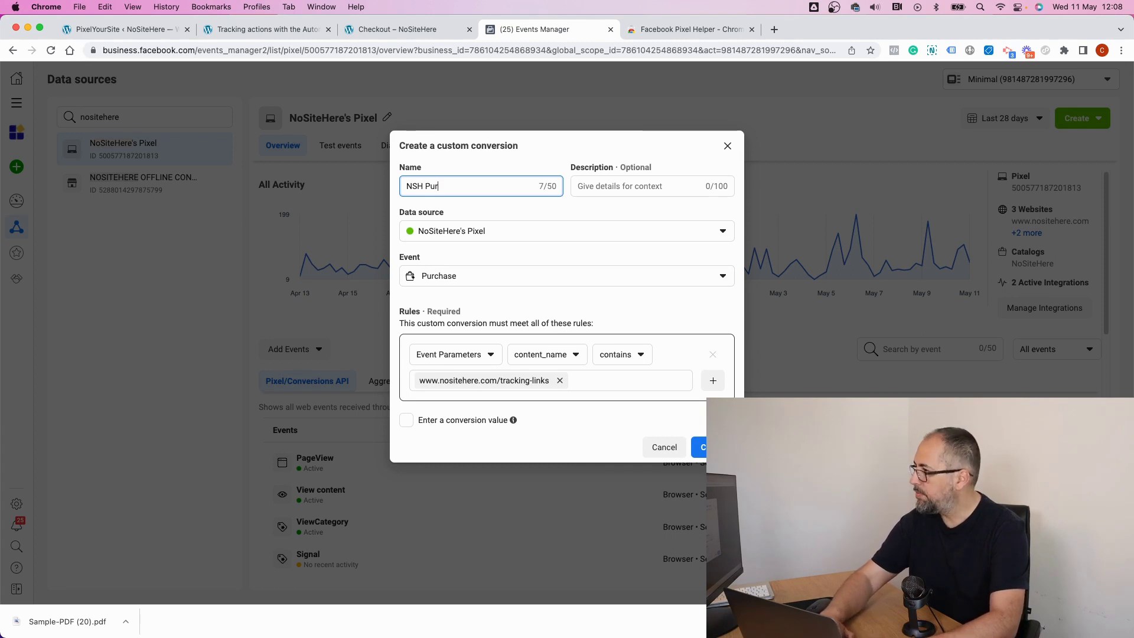
type("cahse")
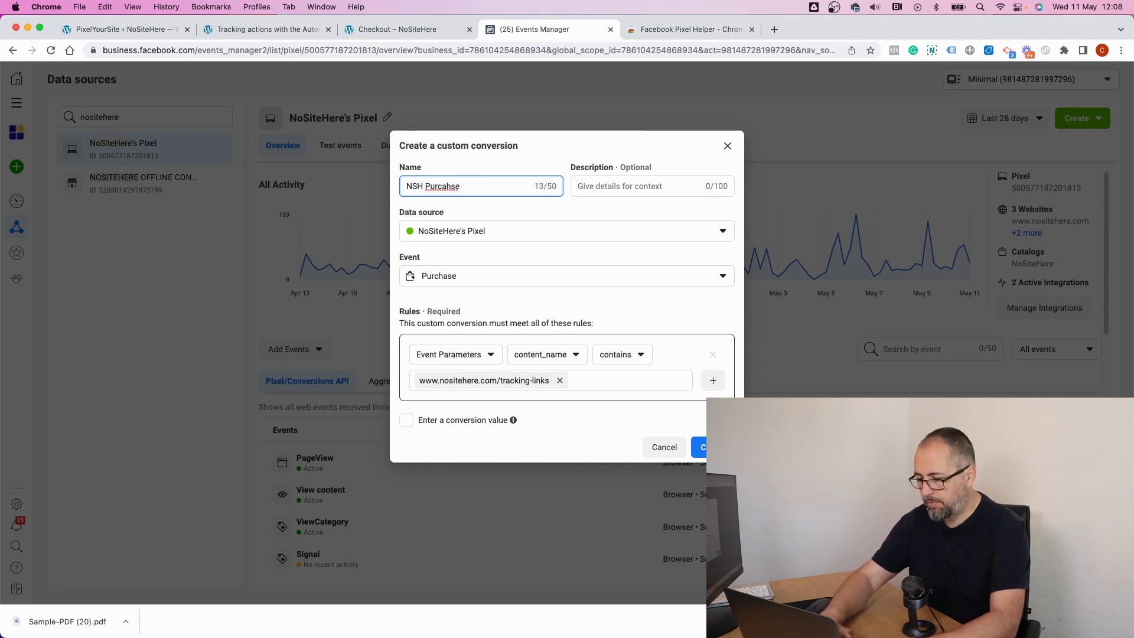
type(" Belt")
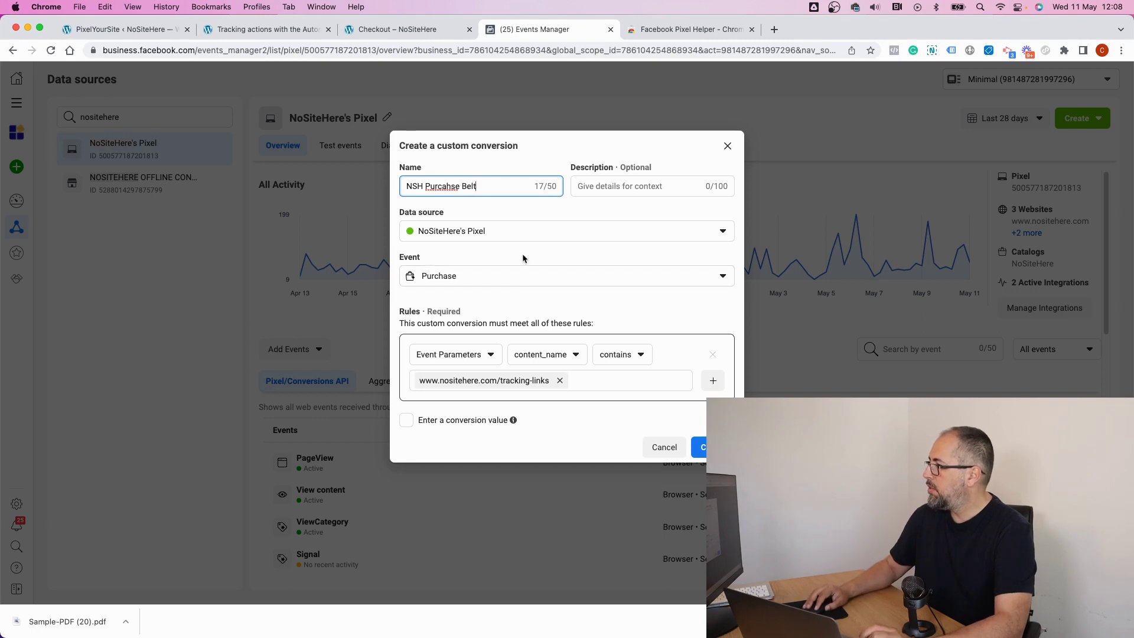
left_click(523, 259)
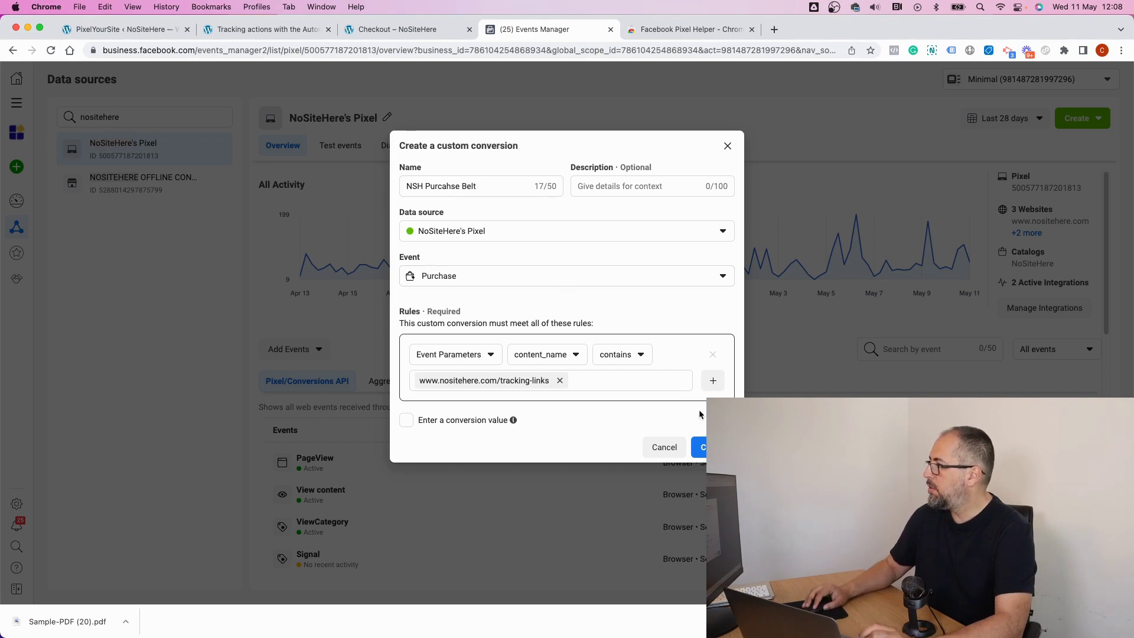
left_click(702, 450)
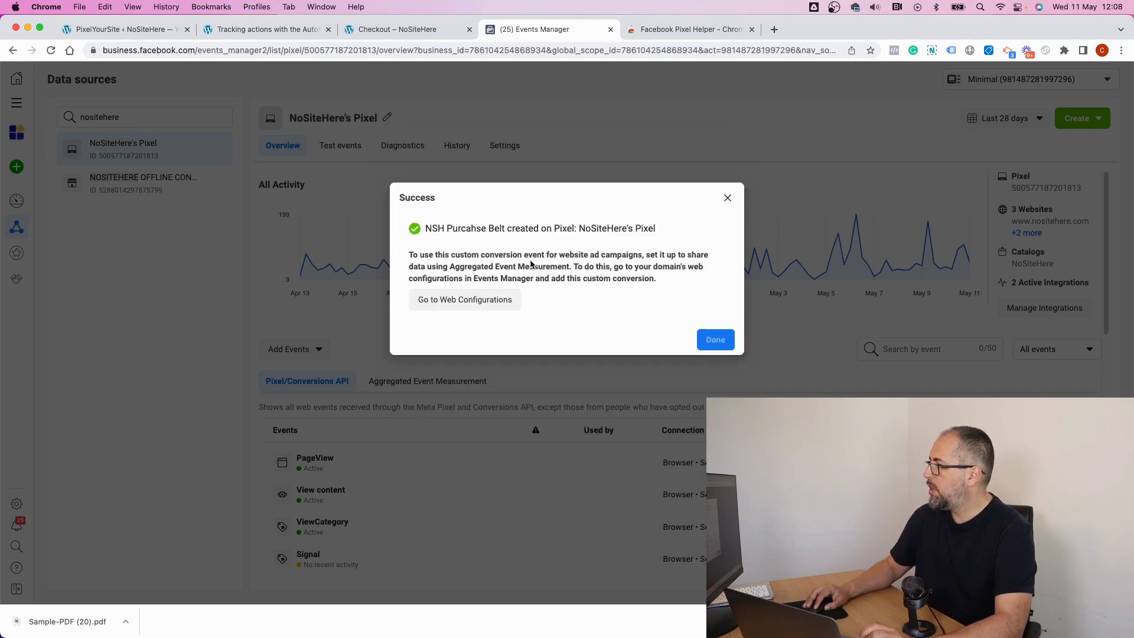
left_click(706, 343)
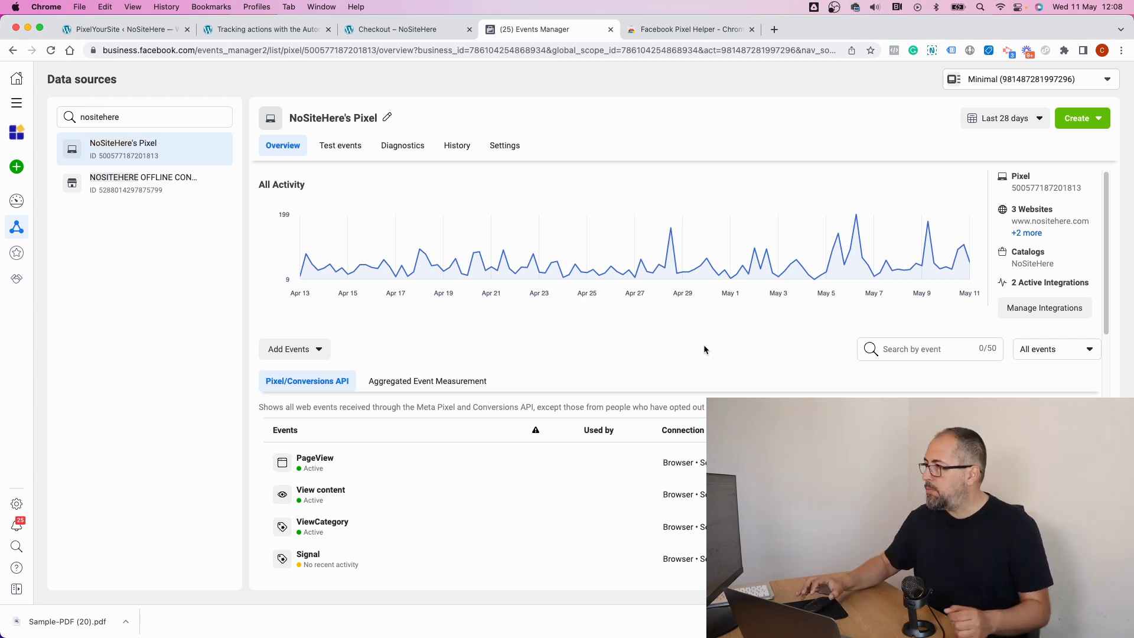
Step: Play the embedded YouTube video on the tracking-links page
left_click(398, 30)
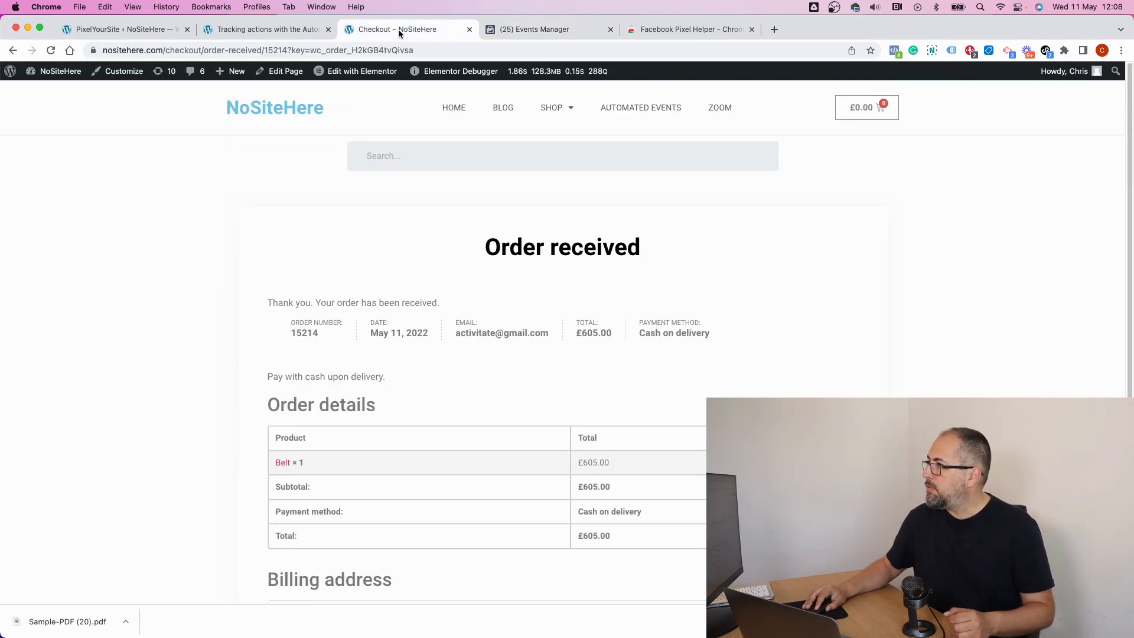
left_click(281, 28)
scroll(629, 213, "down", 10)
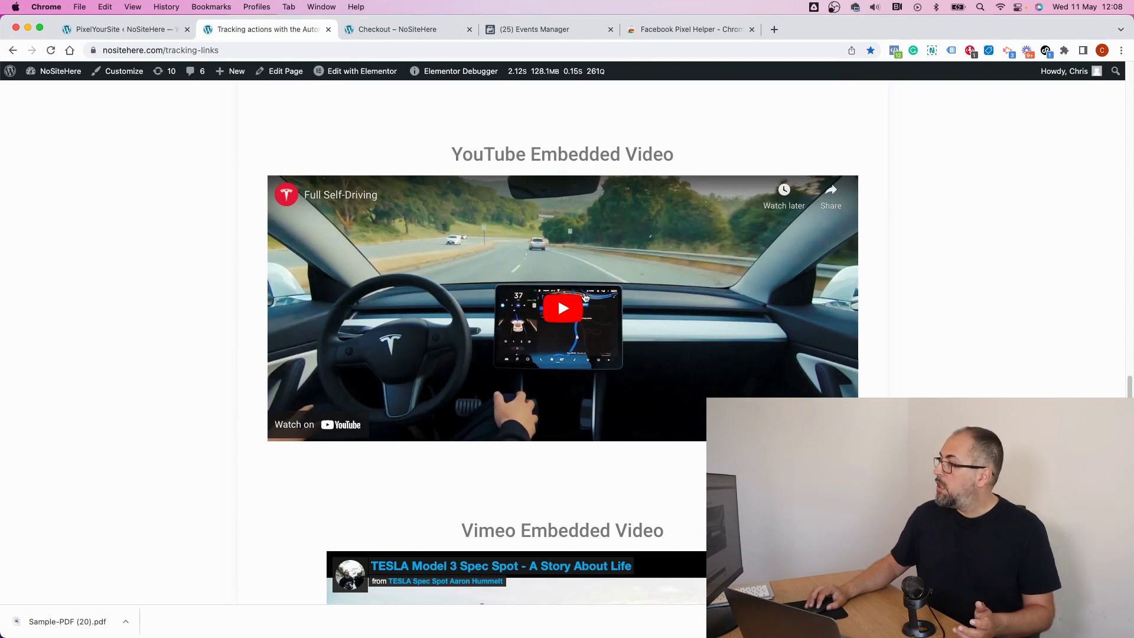
left_click(560, 308)
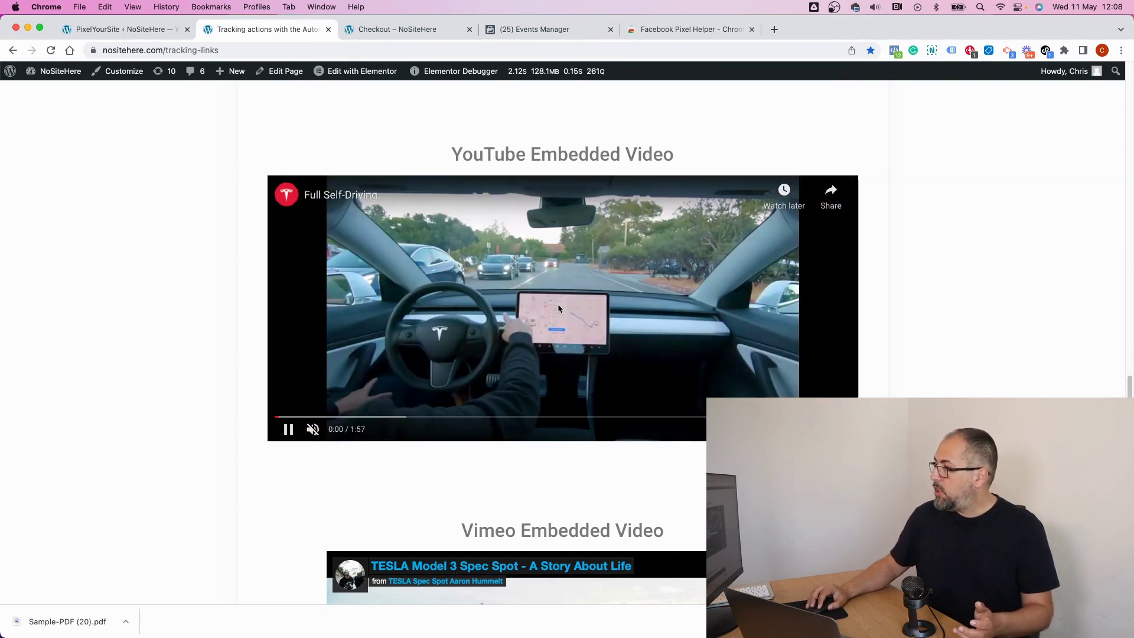
Step: Check the WatchVideo event's parameters in Pixel Helper, pause the video, and return to Events Manager
left_click(893, 52)
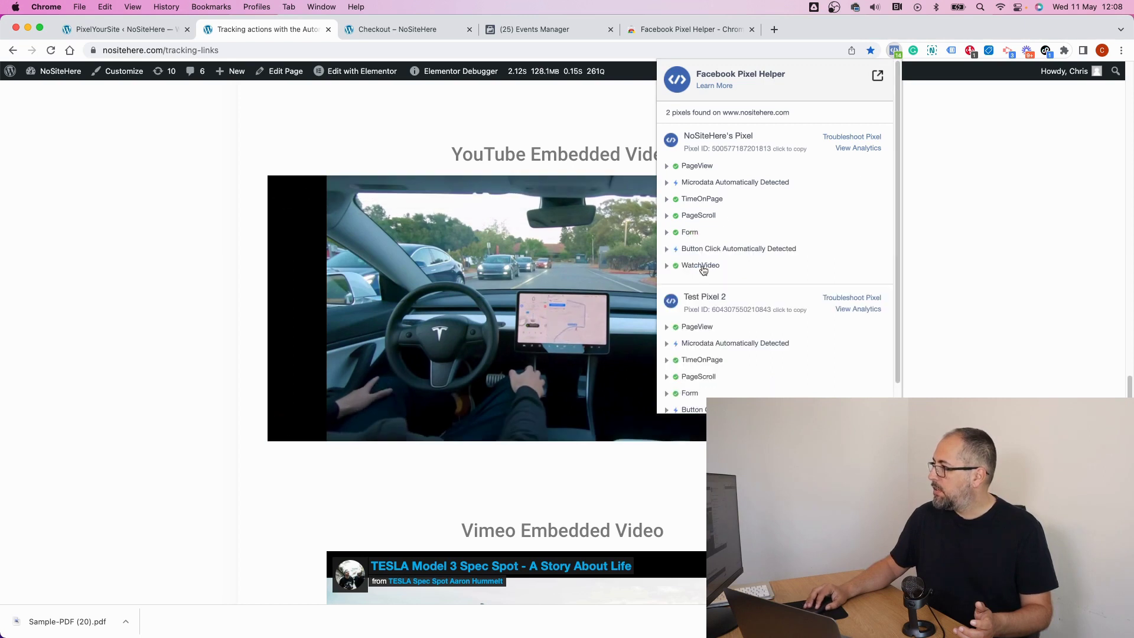
left_click(702, 267)
scroll(800, 309, "down", 5)
scroll(799, 309, "up", 3)
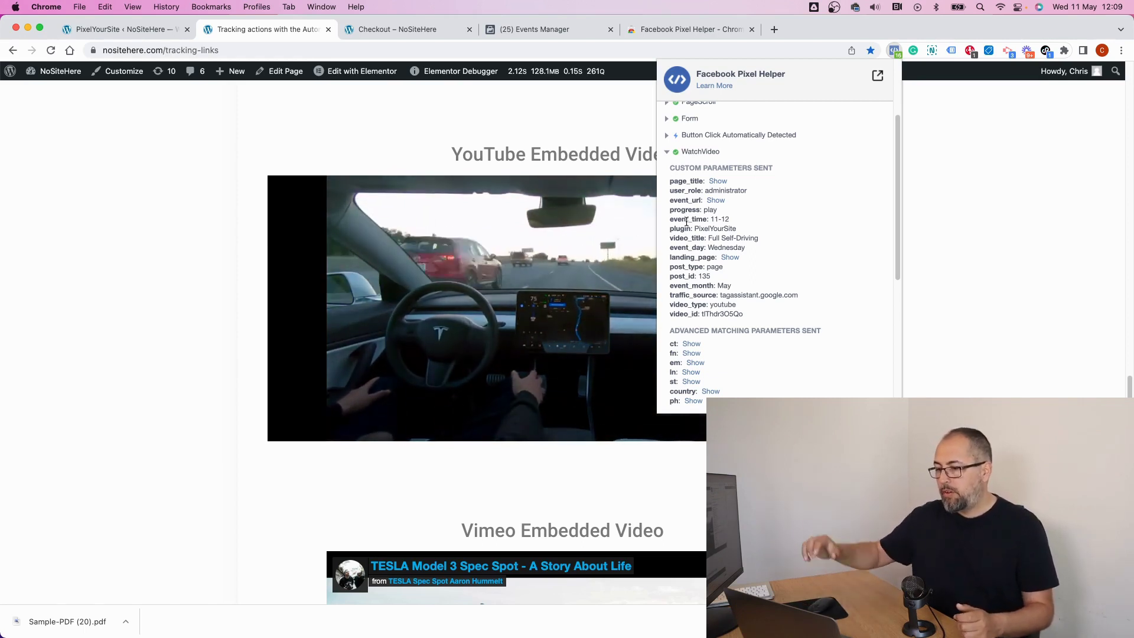
left_click(544, 160)
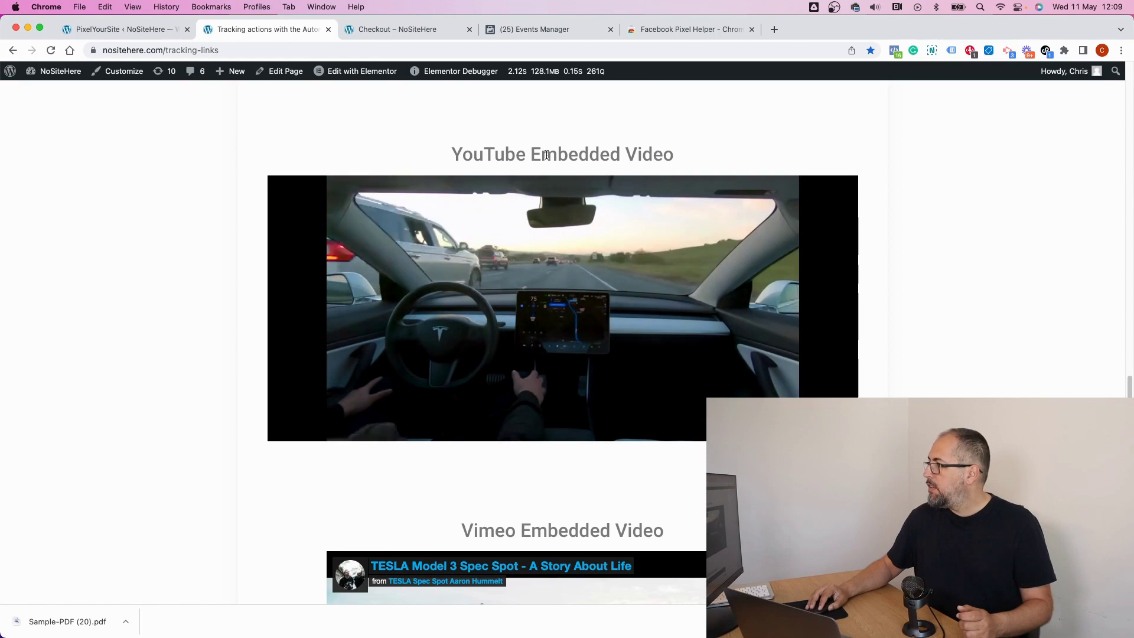
left_click(603, 326)
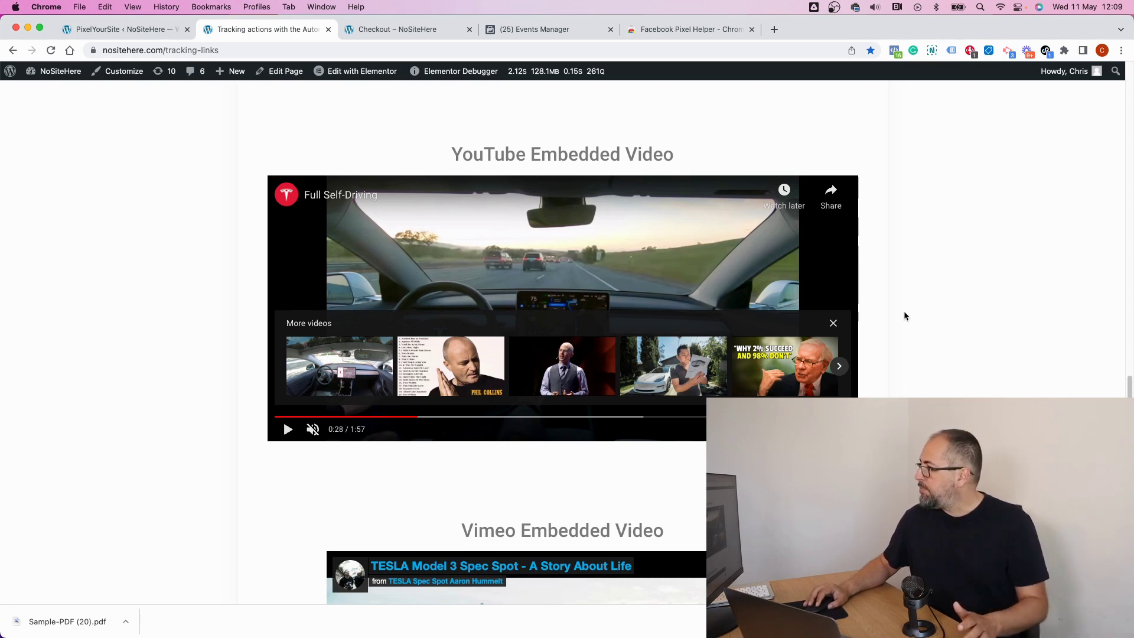
left_click(564, 31)
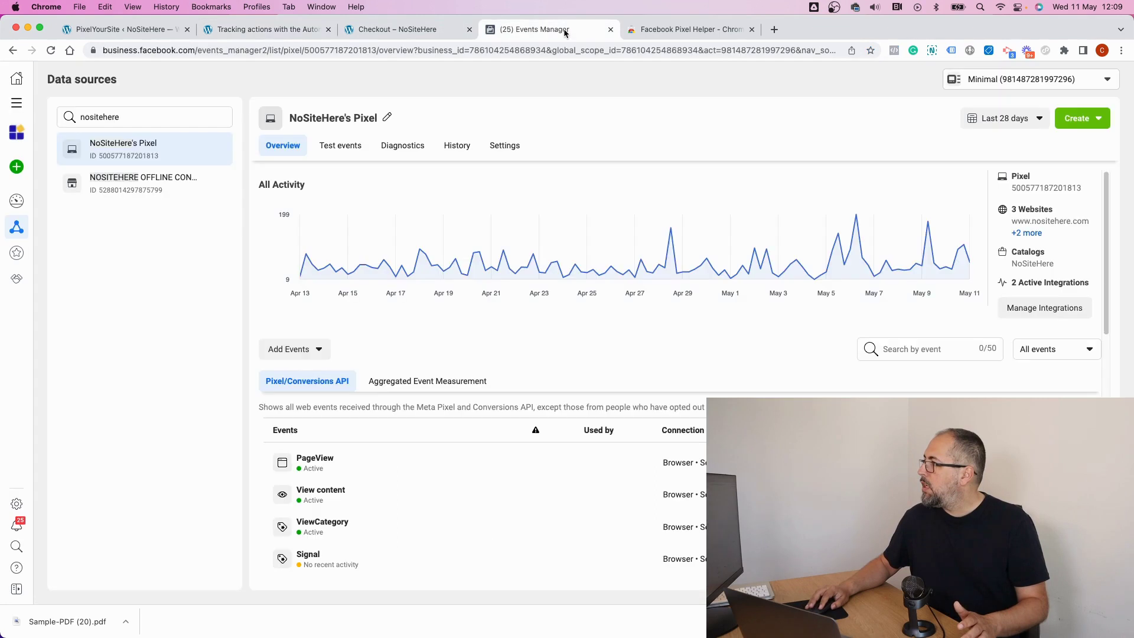
Step: Go to Aggregated Event Measurement's web event configurations and look up the nositehere.com domain
left_click(453, 384)
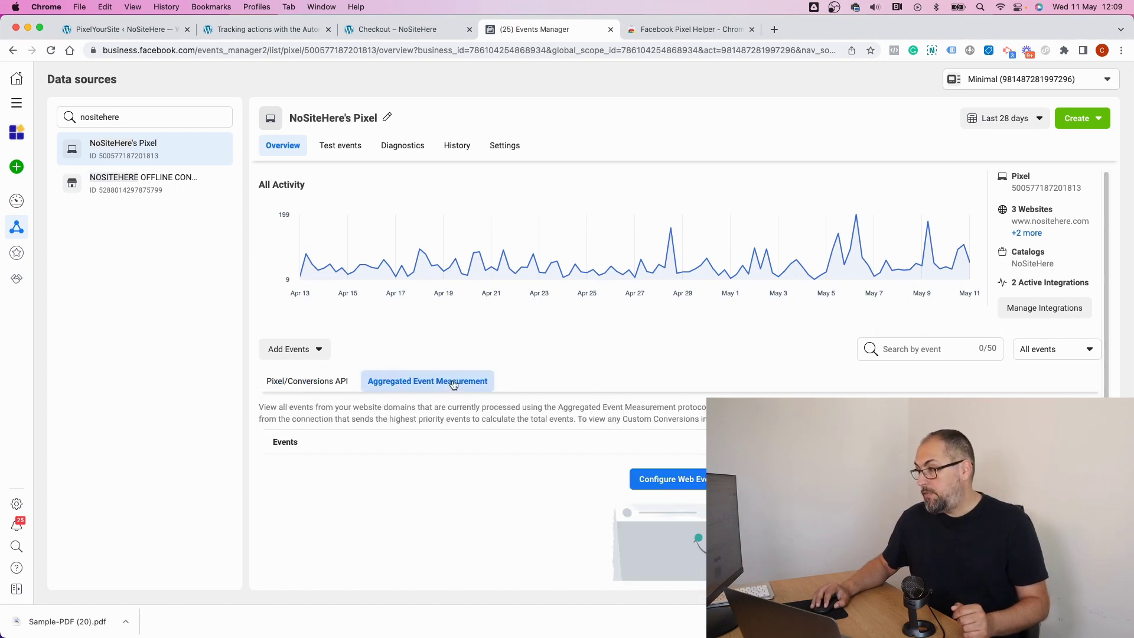
left_click(673, 481)
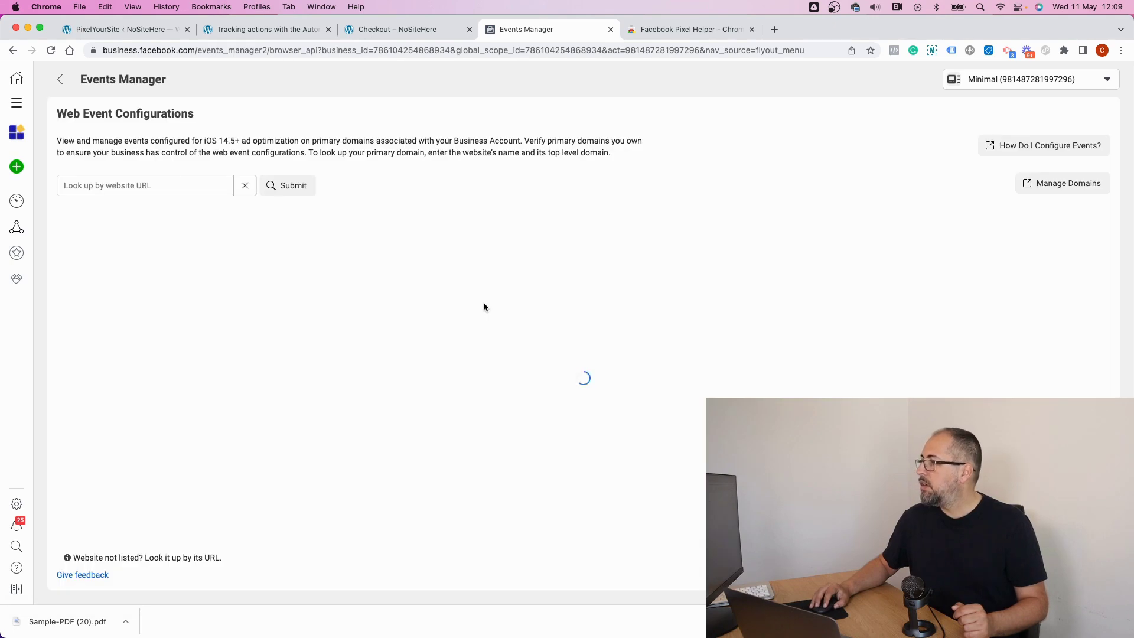
left_click(162, 185)
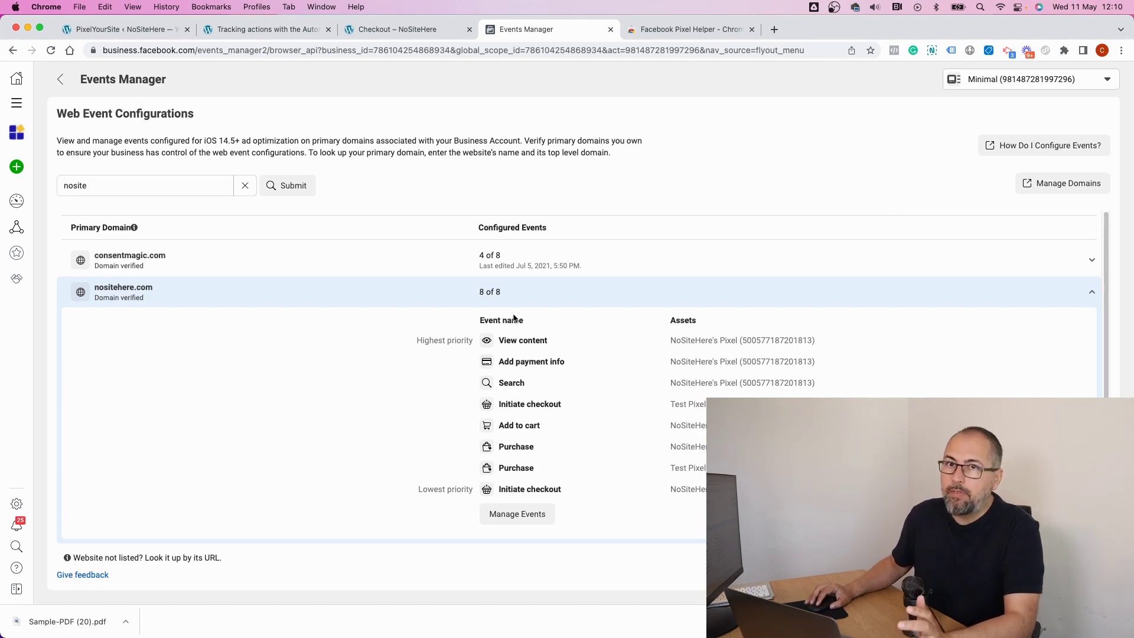
Step: Start managing nositehere.com's events and confirm Edit in the 'Edit these events?' warning
left_click(499, 513)
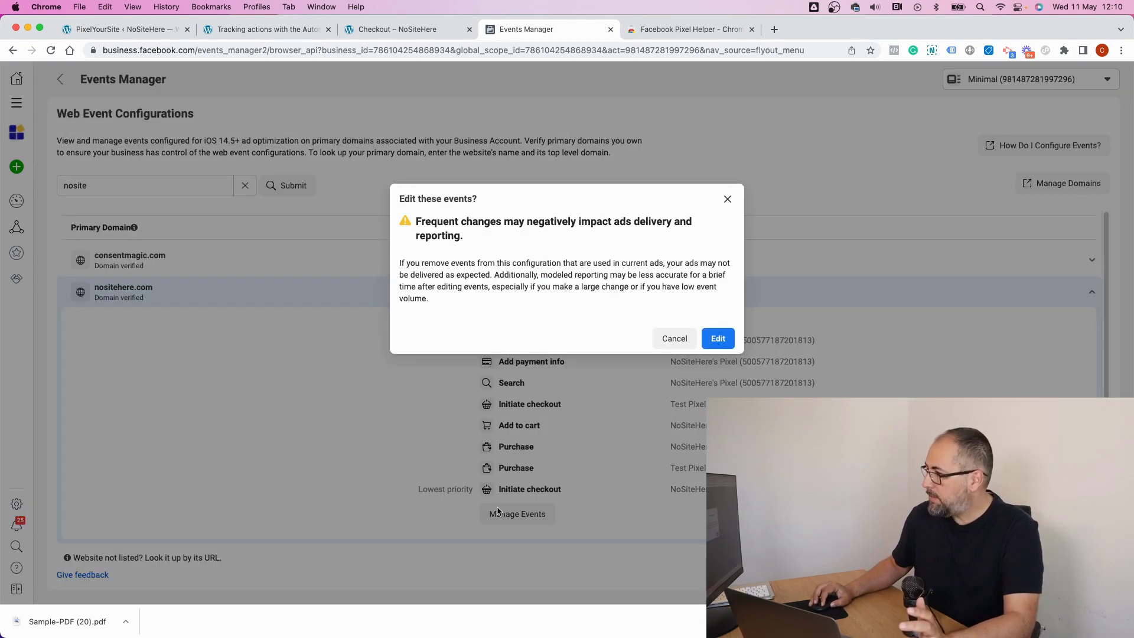
left_click(717, 338)
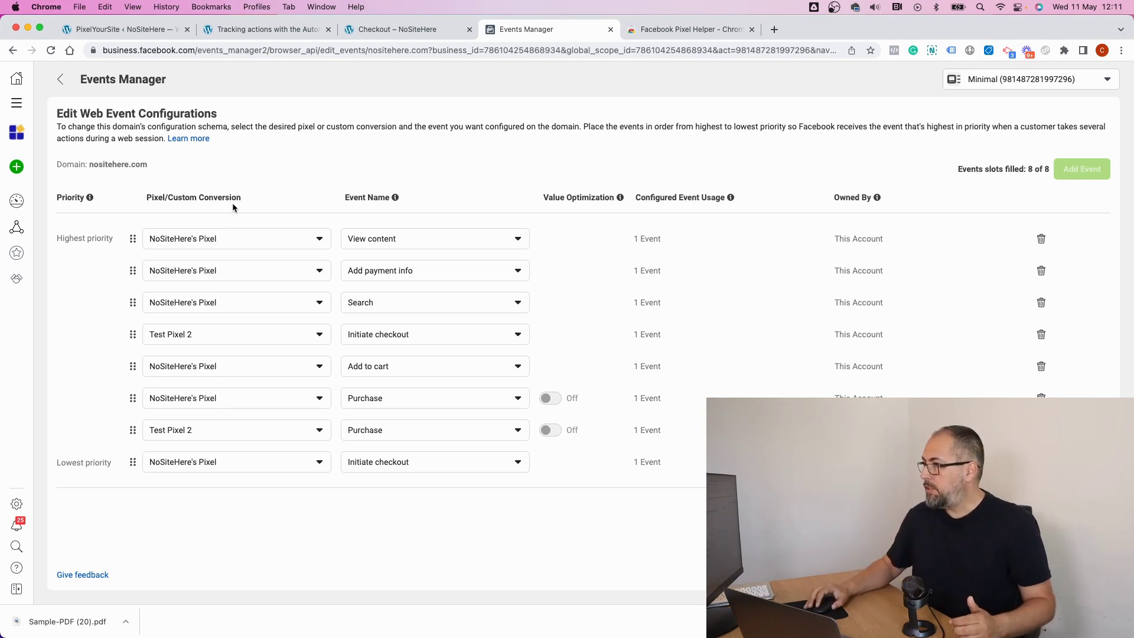
Step: Delete View content, Search and the bottom Initiate checkout, then add a Custom Conversion event row
left_click(377, 240)
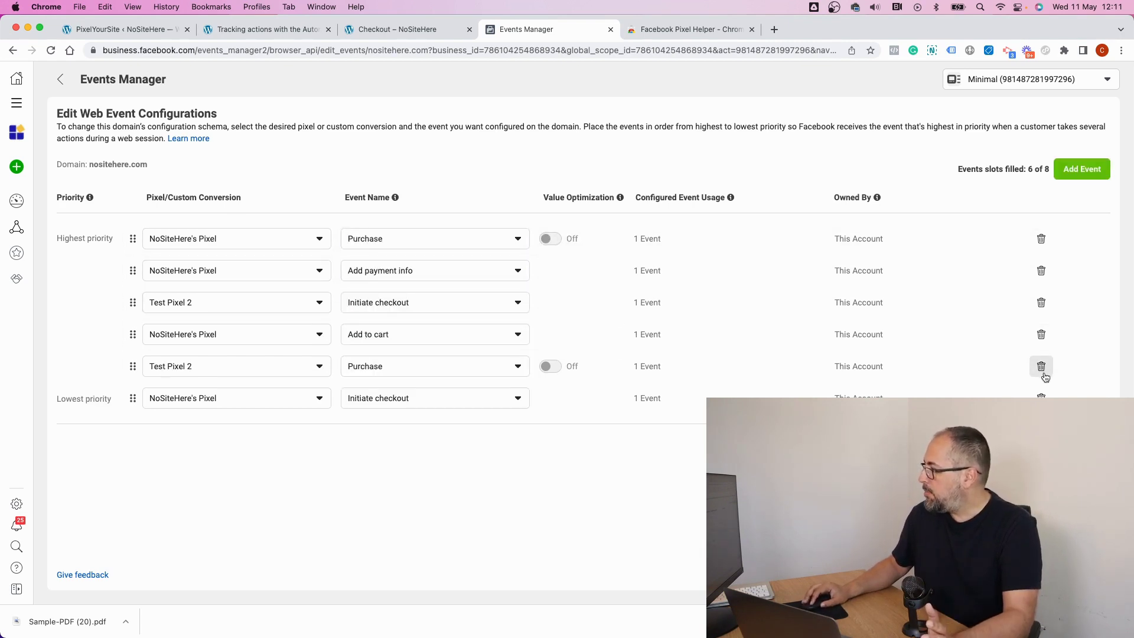
left_click(1041, 394)
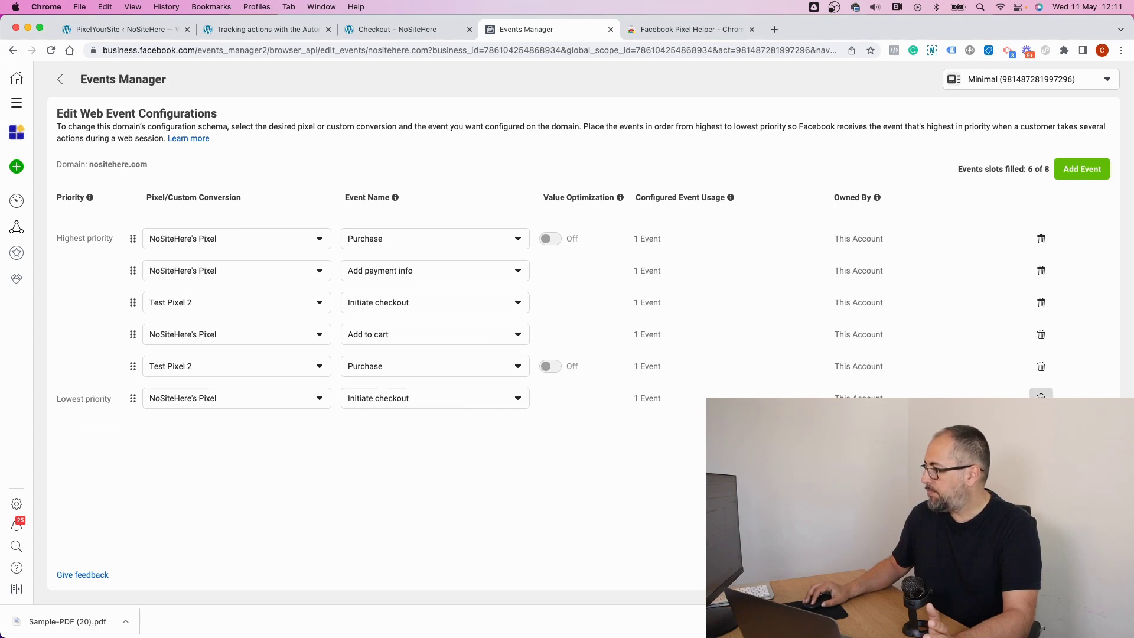
left_click(1080, 171)
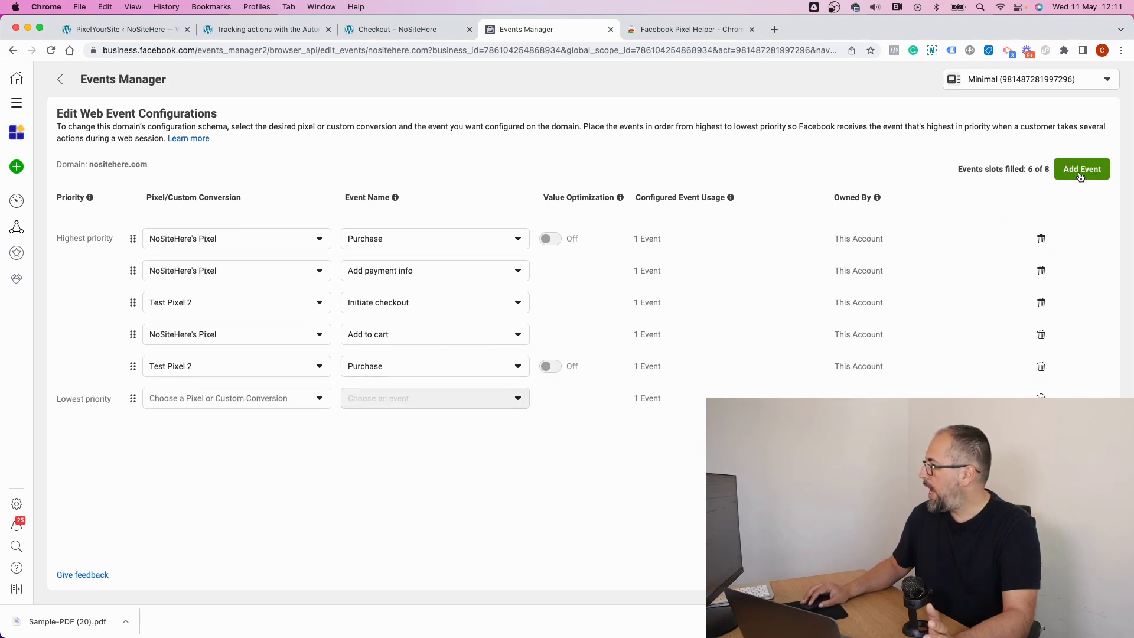
left_click(250, 402)
left_click(160, 197)
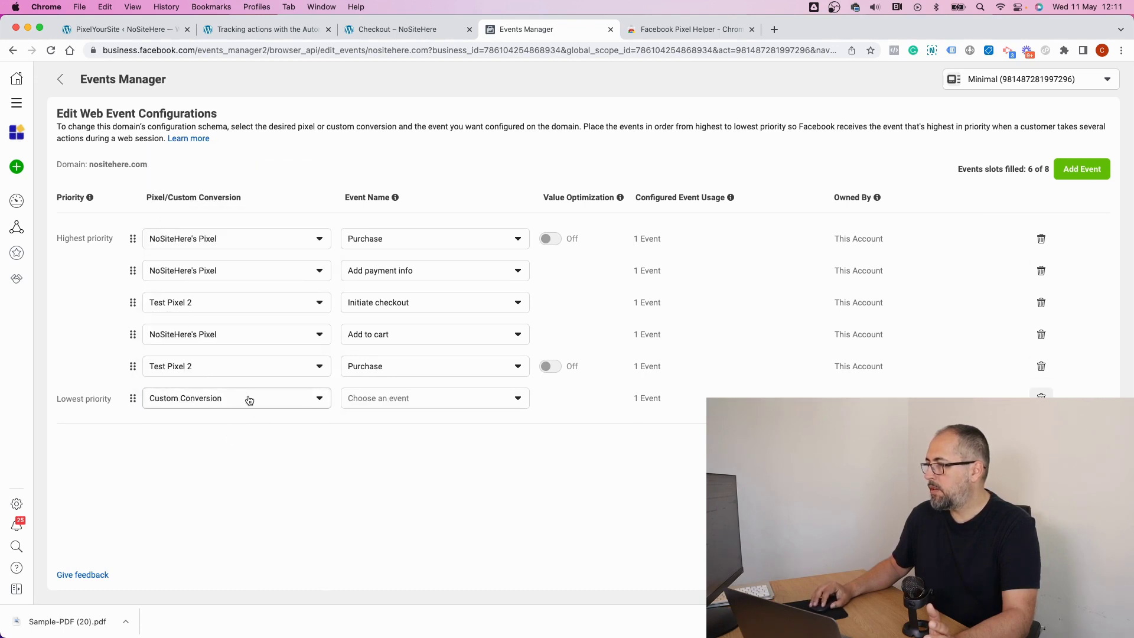
Step: Set the new lowest-priority event to the Purchase belt custom conversion
left_click(390, 404)
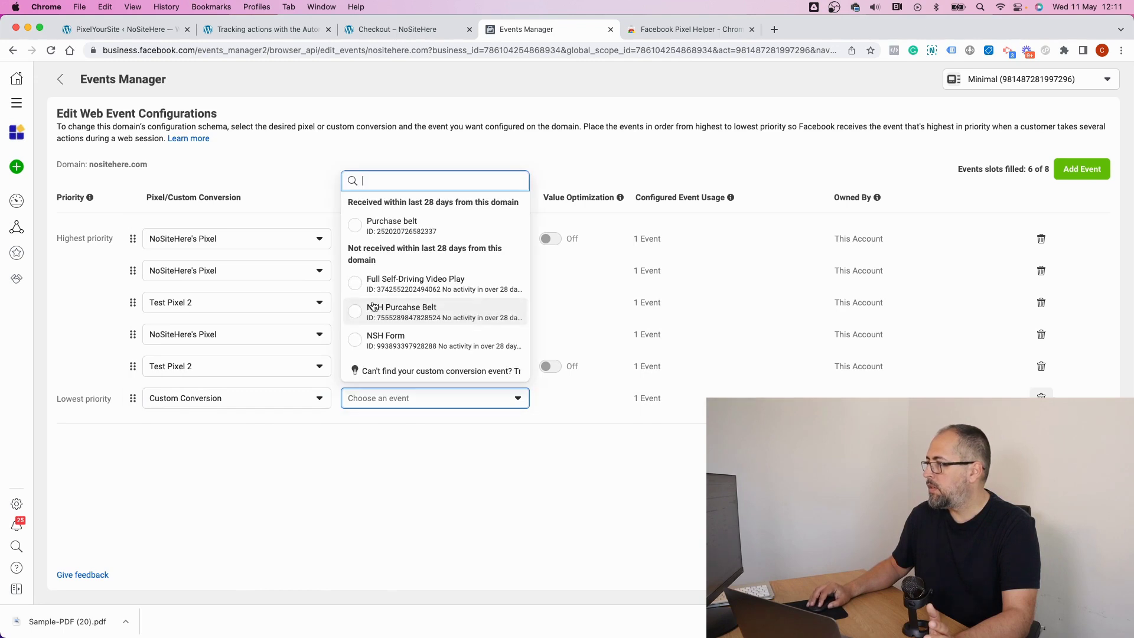
left_click(356, 226)
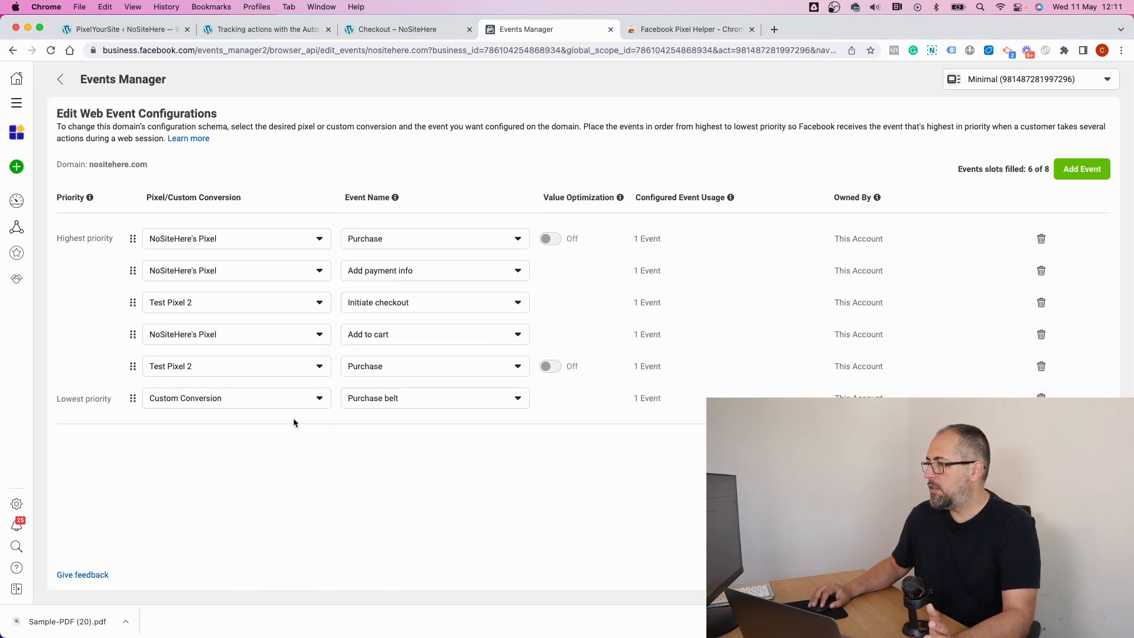
left_click(272, 407)
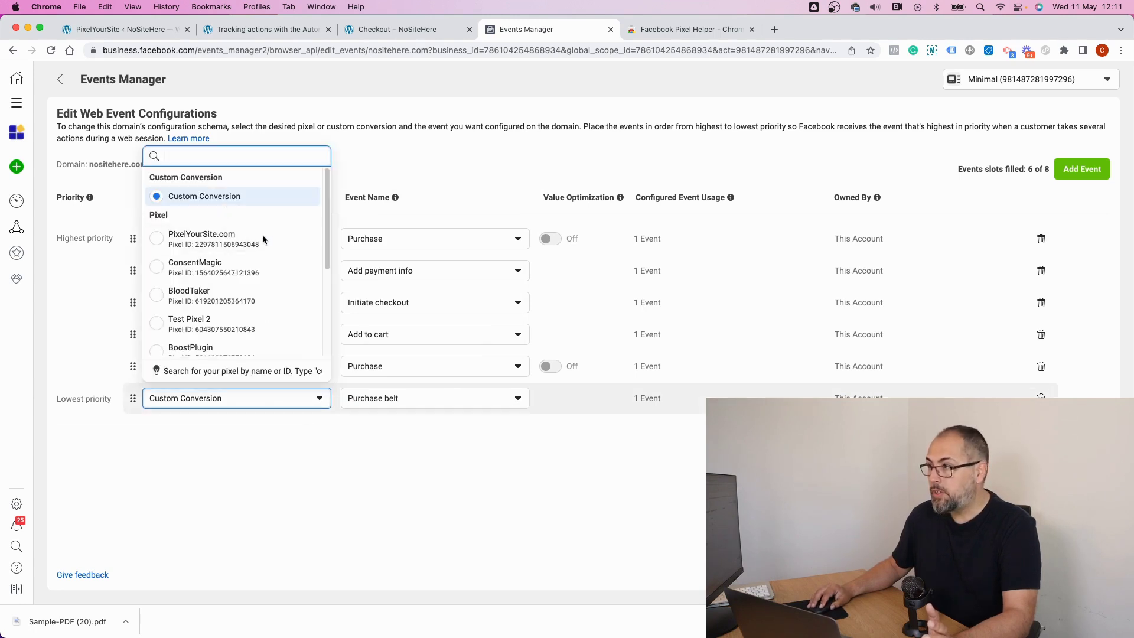
left_click(453, 402)
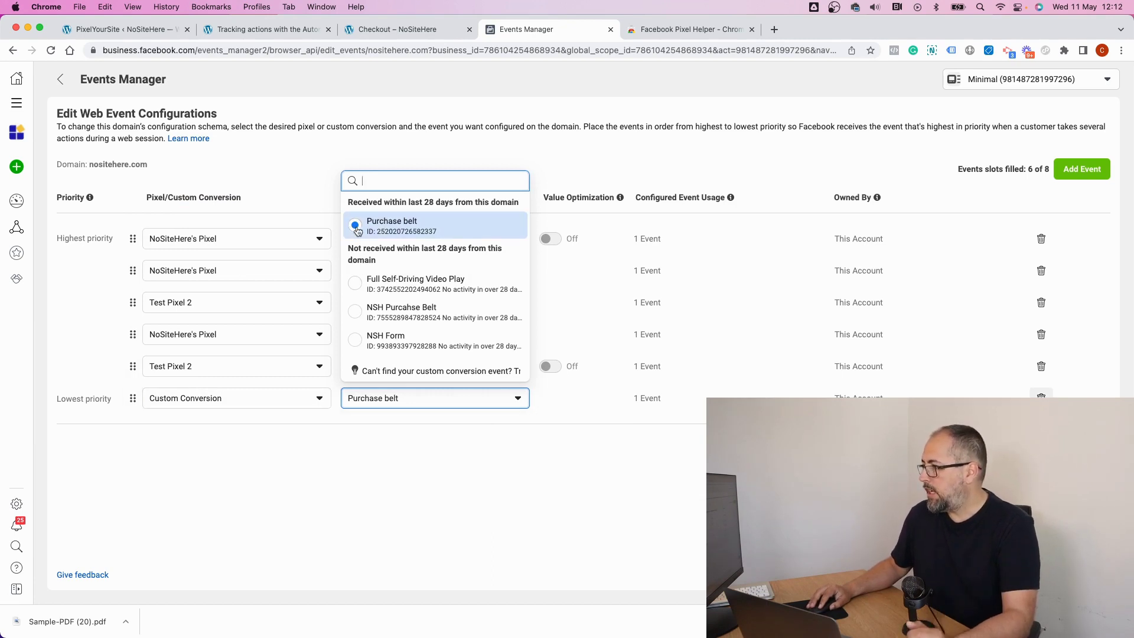
left_click(461, 448)
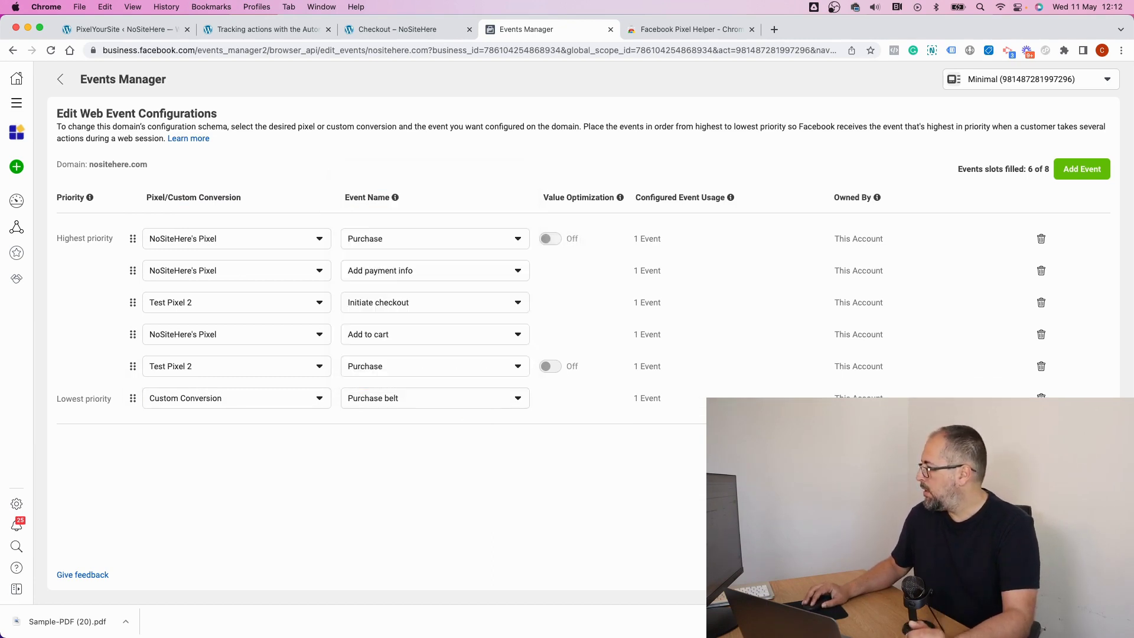
Step: Apply nositehere.com's updated six-event configuration, ticking the confirmation box
left_click(1087, 575)
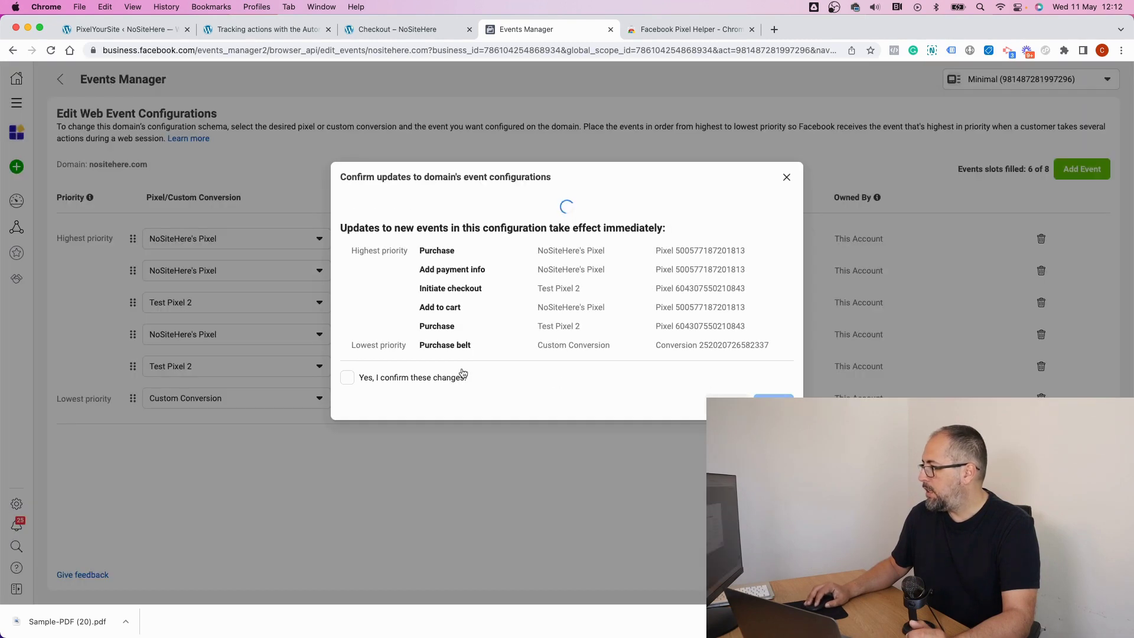
left_click(348, 360)
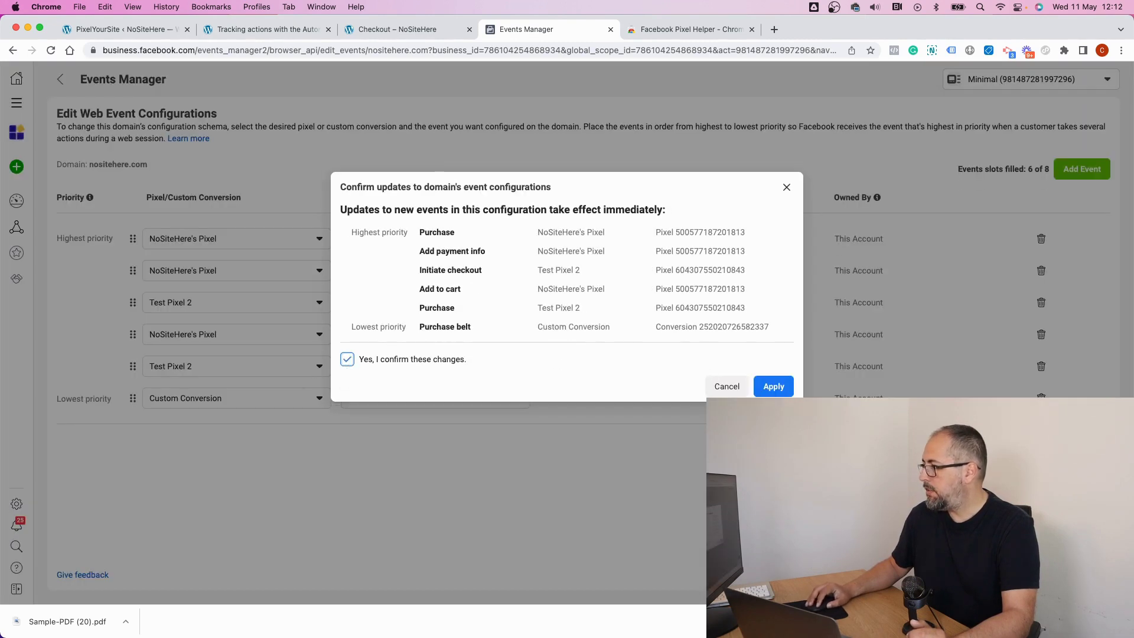
left_click(774, 388)
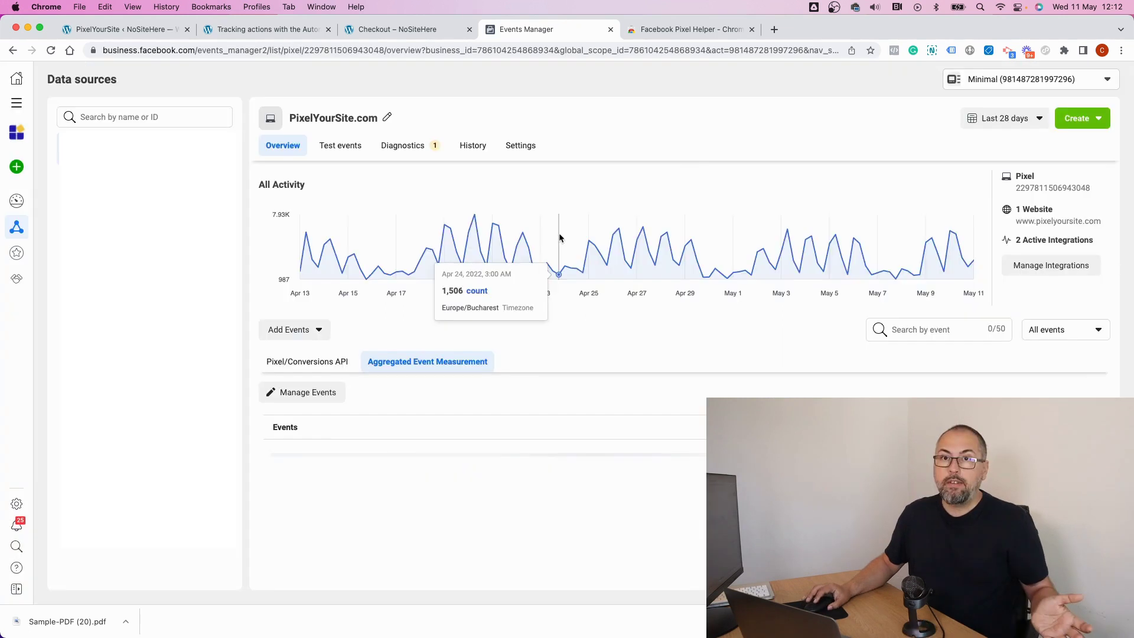